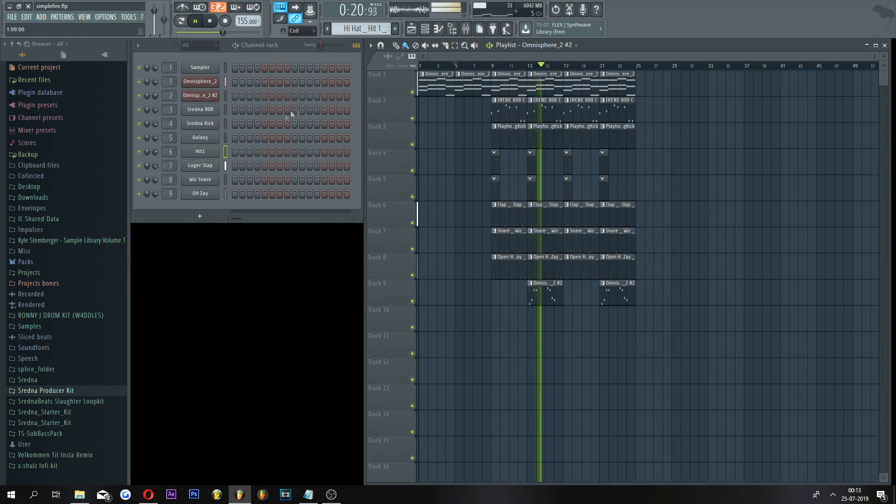
# Step: Stop playback and move the first Omnisphere_2 #2 clip on Track 9 from bar 13 to bar 17
pyautogui.click(212, 21)
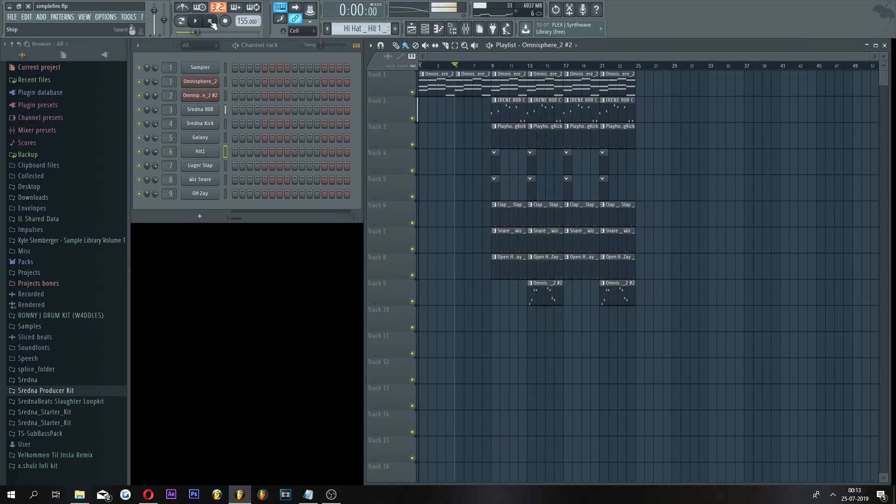
pyautogui.moveTo(541, 302); pyautogui.dragTo(576, 302)
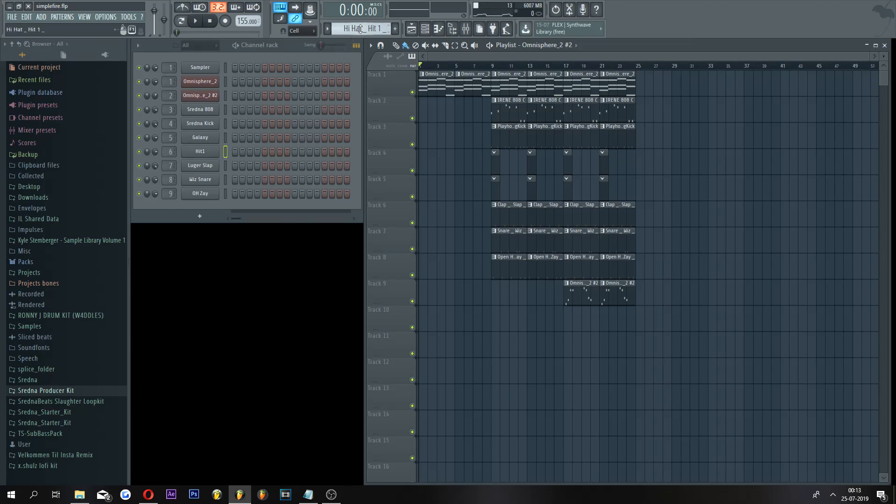
# Step: Fill the Hit1 hi-hat channel with a hit on every 2 steps
pyautogui.rightClick(215, 154)
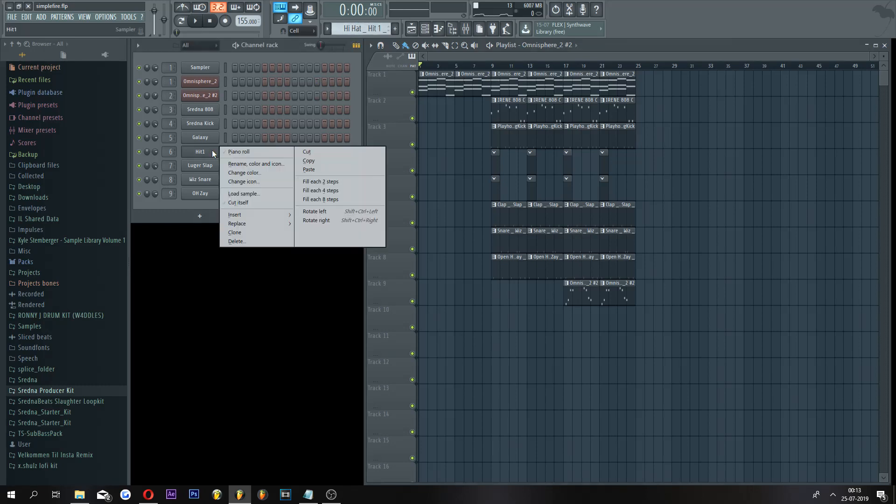
pyautogui.click(335, 184)
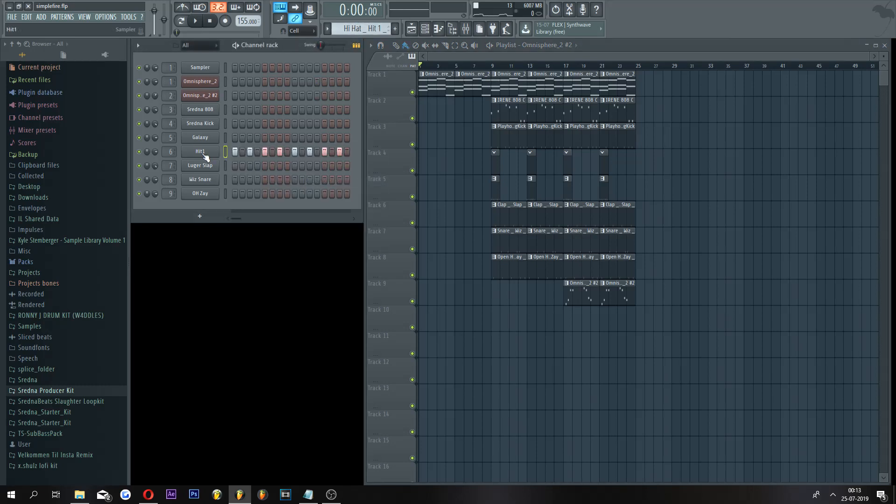
pyautogui.click(200, 152)
pyautogui.click(442, 136)
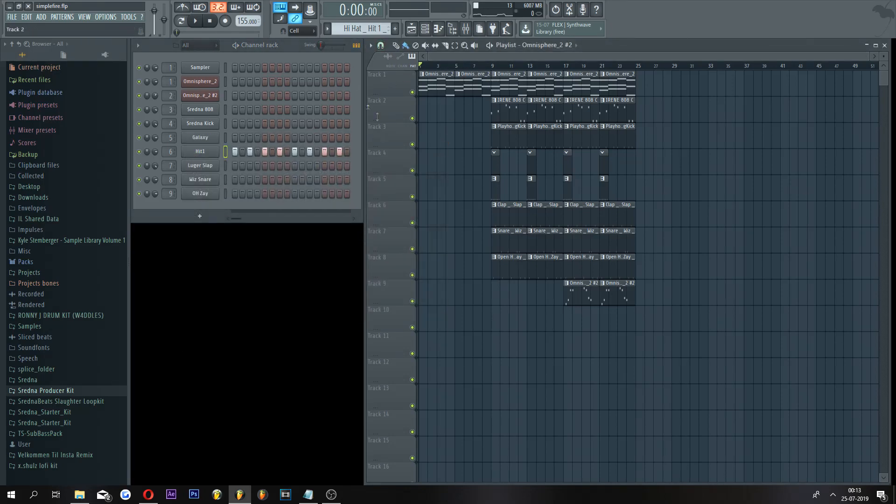
# Step: Repeat the one-bar Hit1 pattern through bar 4 in its piano roll and preview the arrangement from bar 9
pyautogui.rightClick(192, 154)
pyautogui.click(210, 158)
pyautogui.moveTo(187, 167); pyautogui.dragTo(309, 171)
pyautogui.hotkey('ctrl', 'b')
pyautogui.hotkey('ctrl', 'b')
pyautogui.hotkey('ctrl', 'b')
pyautogui.moveTo(476, 147); pyautogui.dragTo(456, 135)
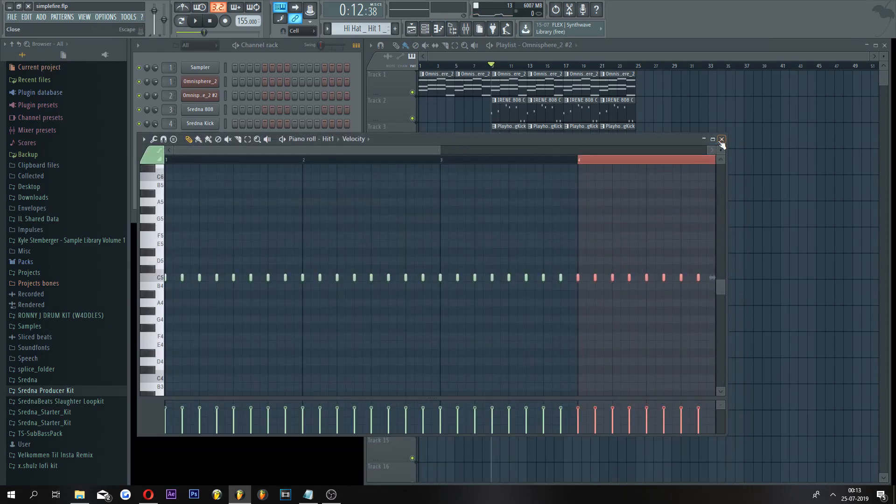
pyautogui.click(723, 142)
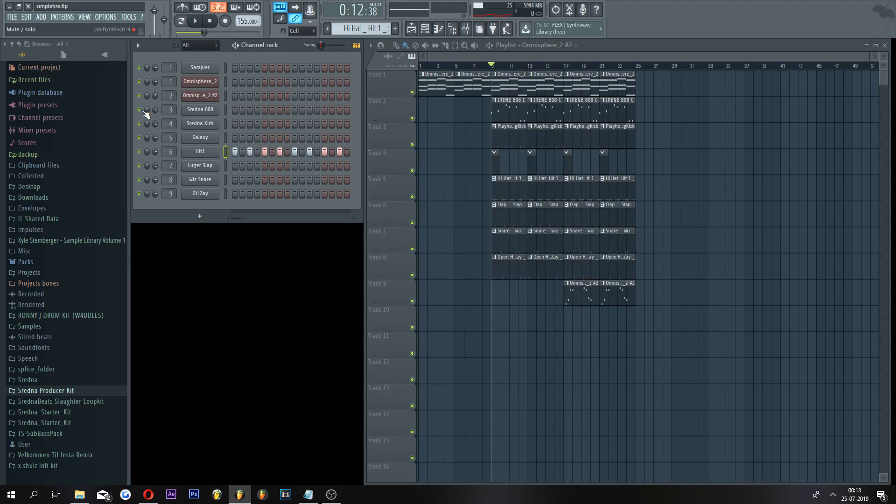
pyautogui.click(195, 21)
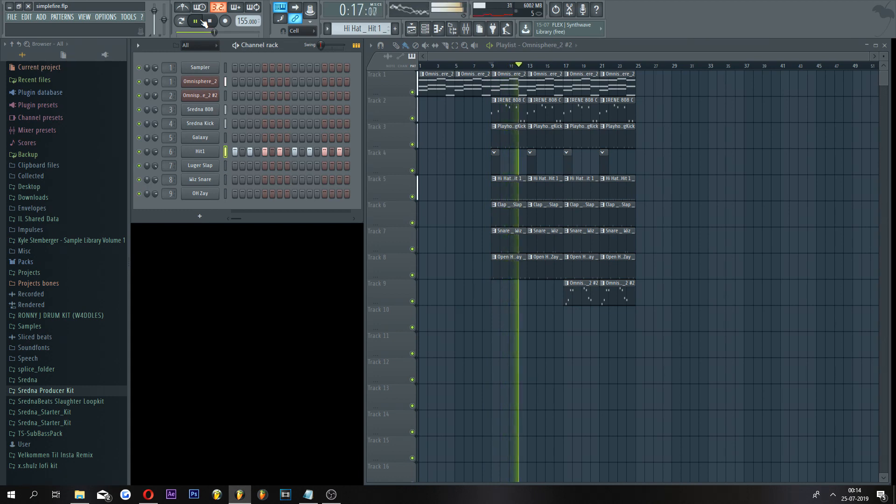
pyautogui.click(209, 21)
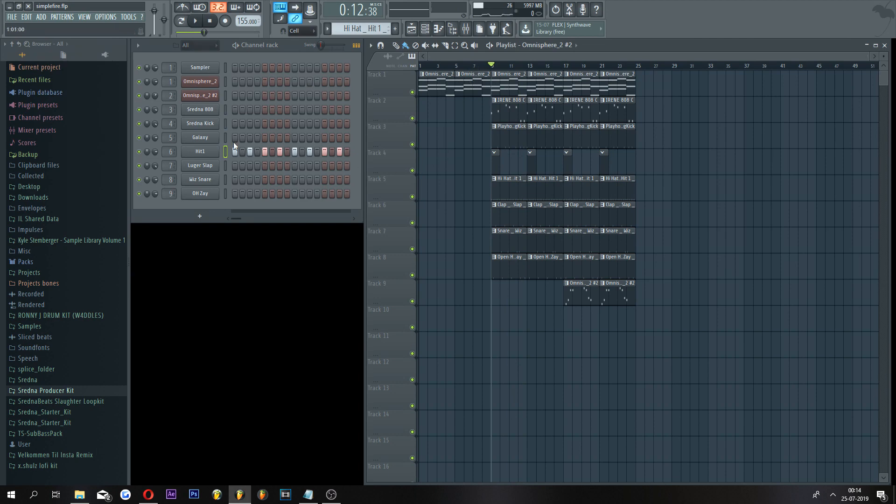
# Step: Open the Galaxy and Hit1 channel samples to compare their waveforms and sound
pyautogui.click(206, 138)
pyautogui.moveTo(222, 121); pyautogui.dragTo(374, 190)
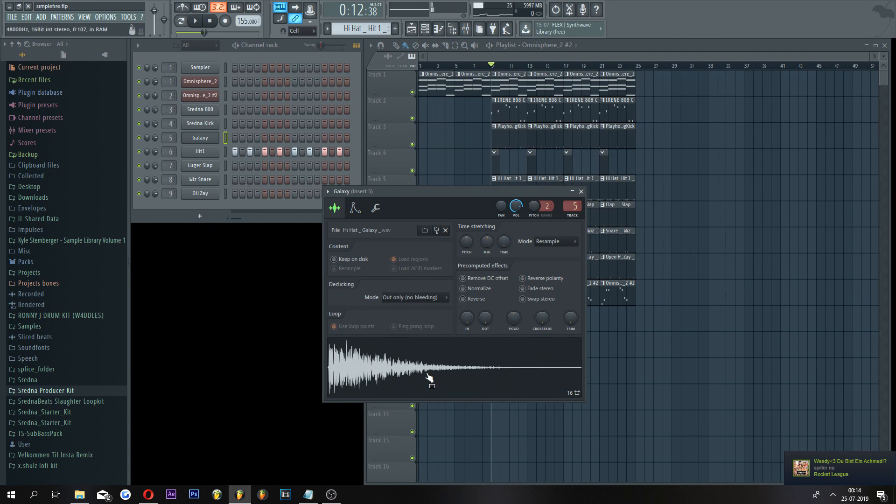
pyautogui.click(200, 151)
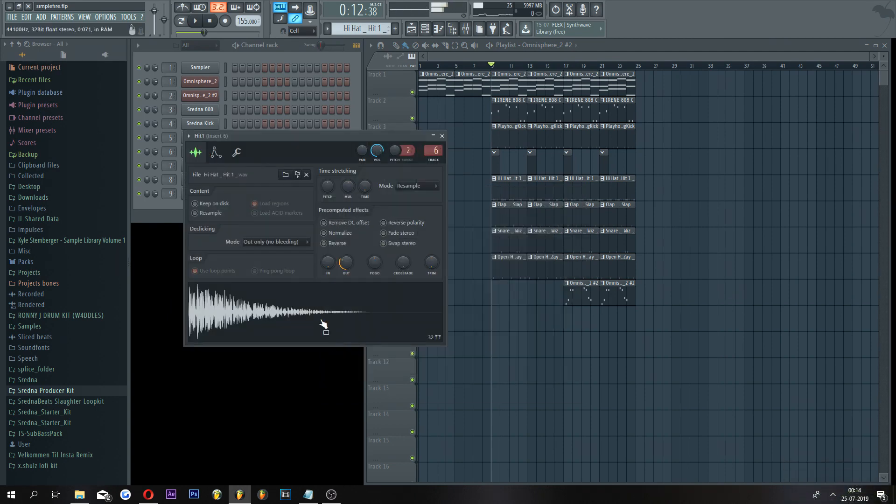
pyautogui.moveTo(229, 139); pyautogui.dragTo(206, 235)
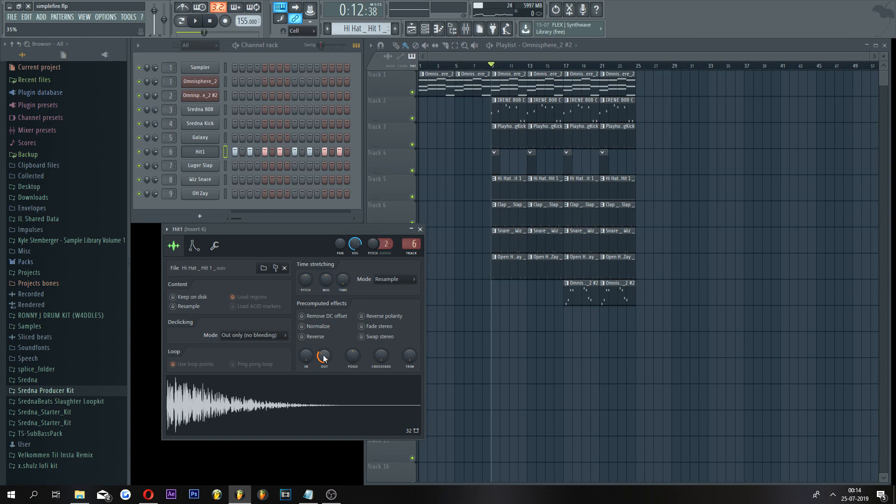
# Step: Try the Hit1 sample without its fade-out, restore the fade-out and close the channel settings
pyautogui.moveTo(324, 356); pyautogui.dragTo(324, 369)
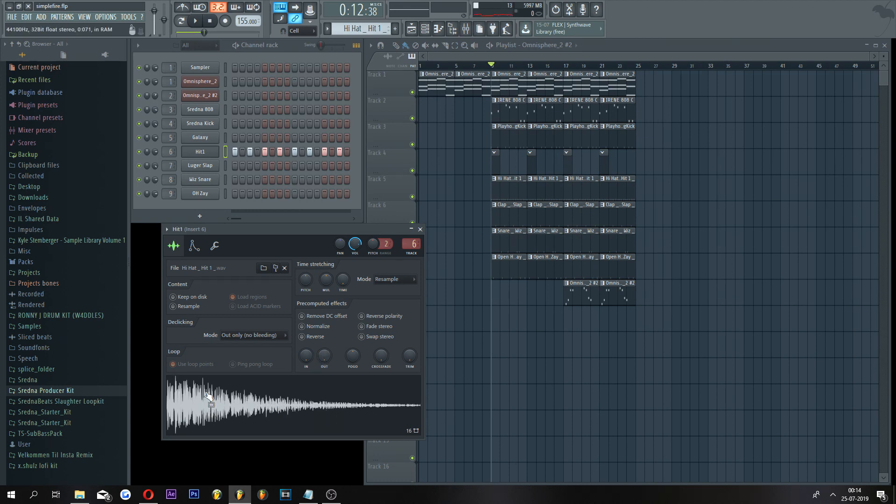
pyautogui.moveTo(324, 356); pyautogui.dragTo(324, 344)
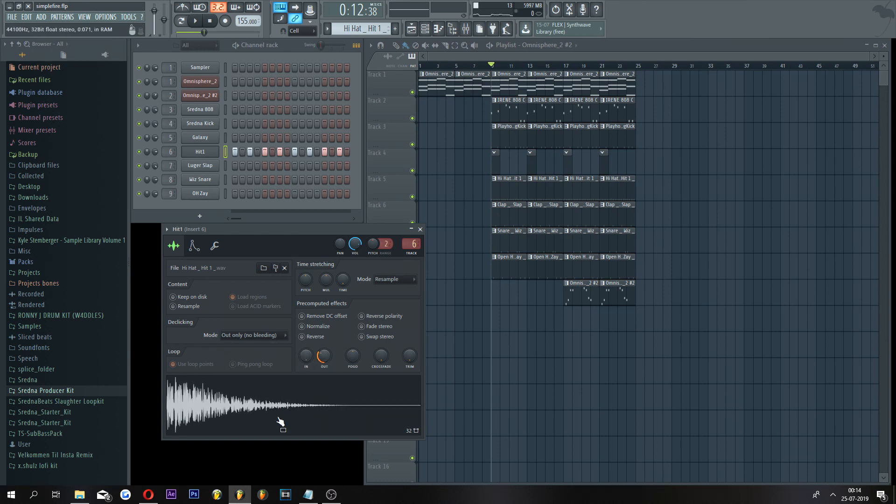
pyautogui.moveTo(324, 356)
pyautogui.mouseDown()
pyautogui.moveTo(324, 367)
pyautogui.moveTo(324, 342)
pyautogui.mouseUp()
pyautogui.click(420, 229)
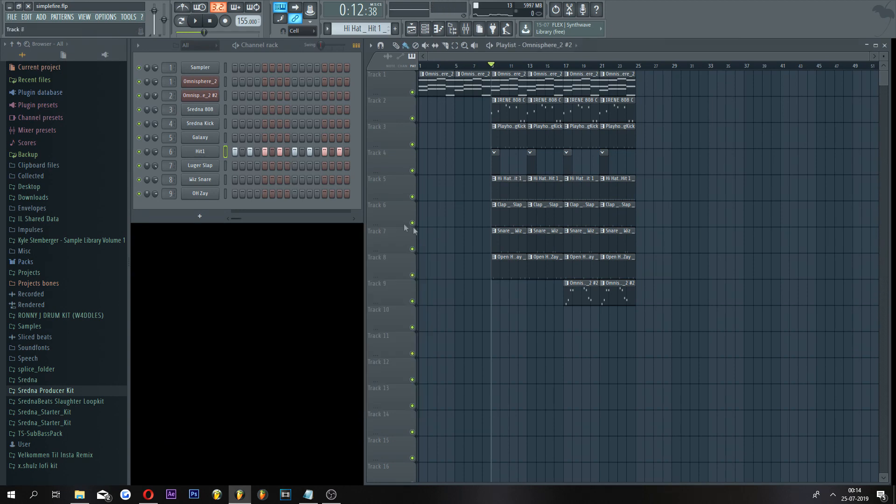
# Step: Audition the Galaxy hi-hat, fill its channel with a hit on every 4 steps and preview the result
pyautogui.click(208, 139)
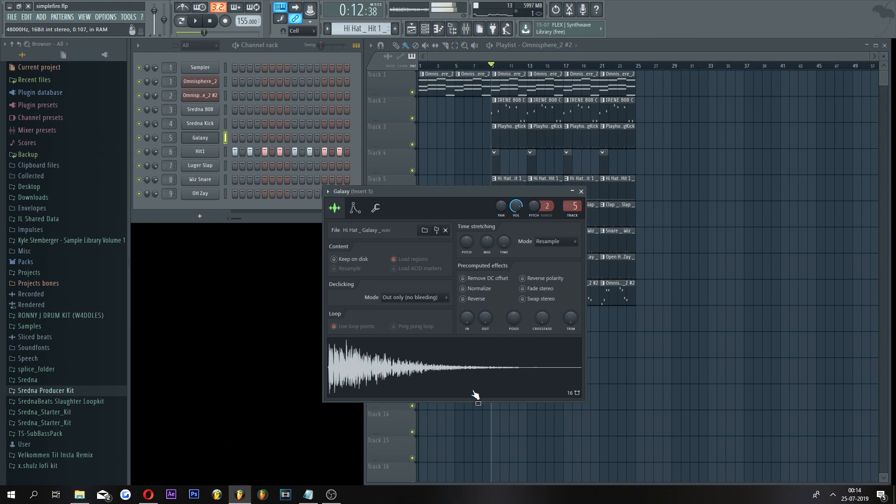
pyautogui.click(581, 192)
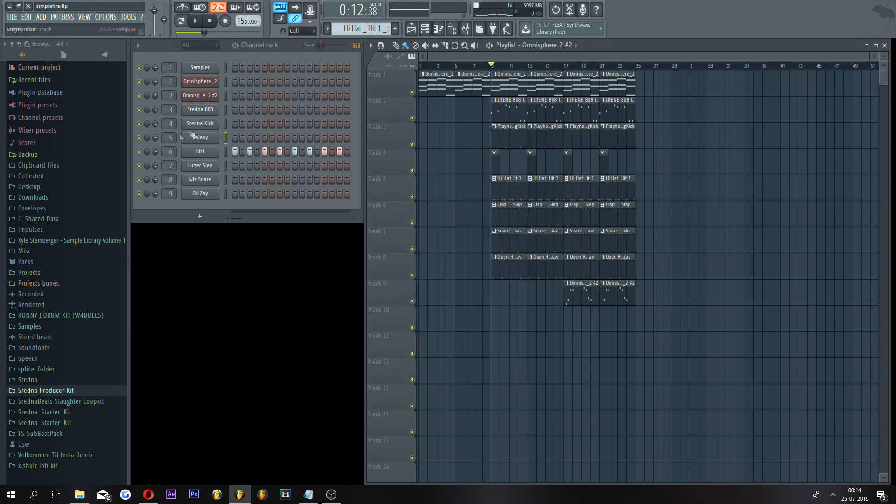
pyautogui.rightClick(200, 139)
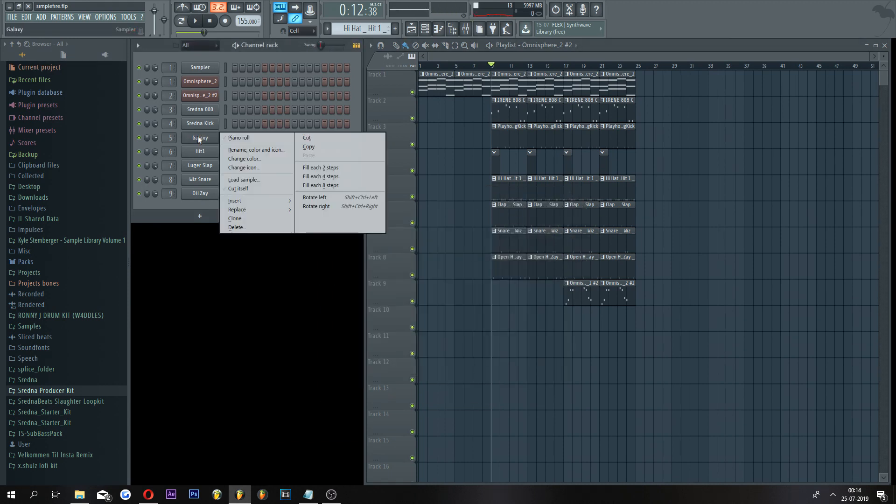
pyautogui.click(330, 177)
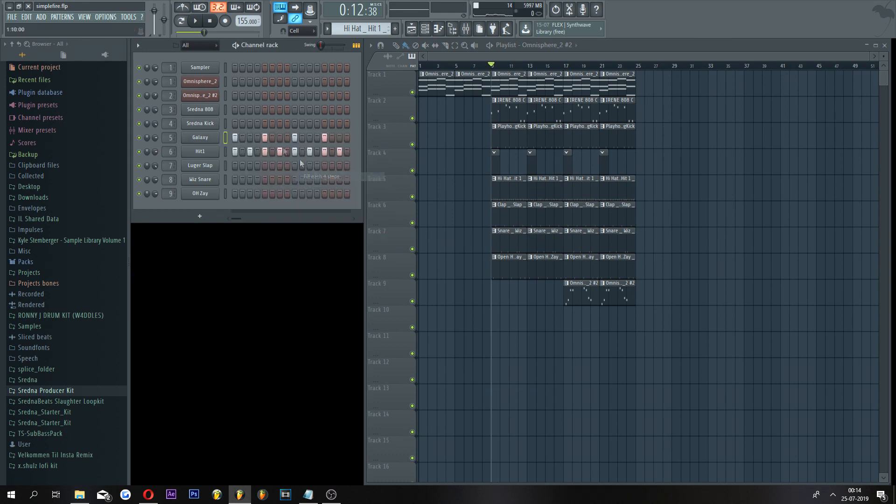
pyautogui.click(197, 22)
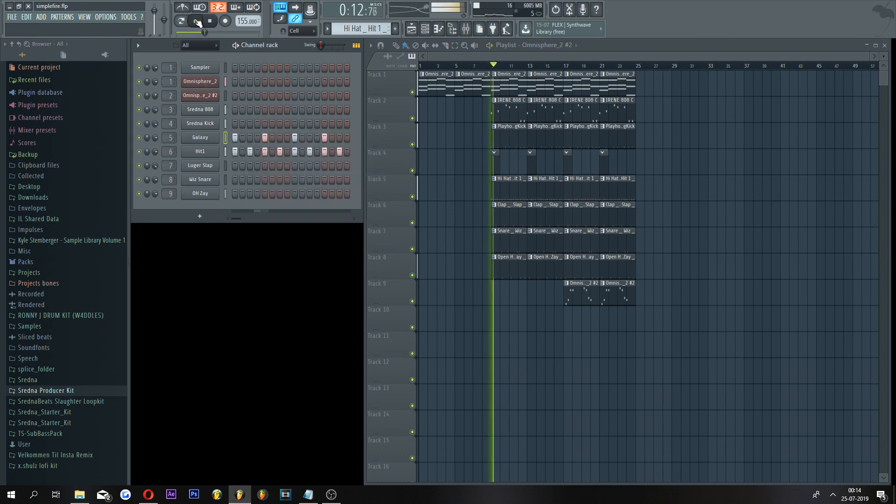
pyautogui.click(210, 21)
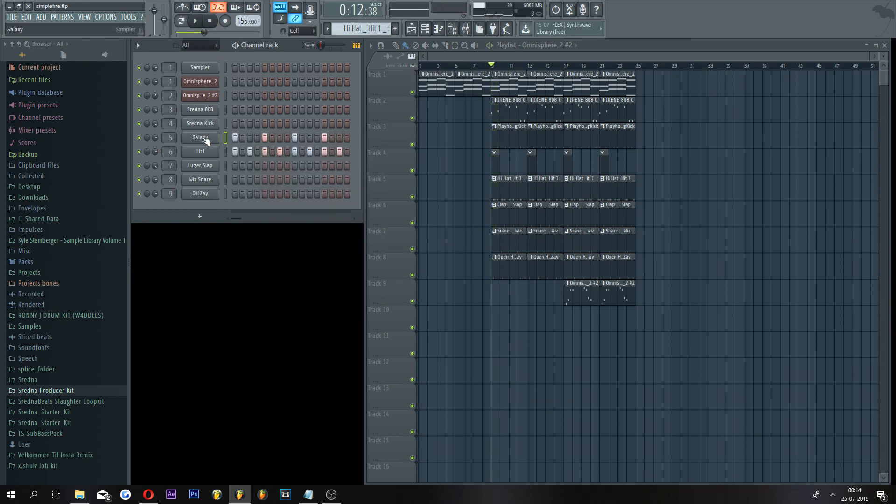
# Step: Extend the Galaxy hi-hat notes through bar 4 in its piano roll and play both hi-hats together
pyautogui.rightClick(206, 141)
pyautogui.click(236, 148)
pyautogui.scroll(-3, 691, 154)
pyautogui.click(722, 139)
pyautogui.press('space')
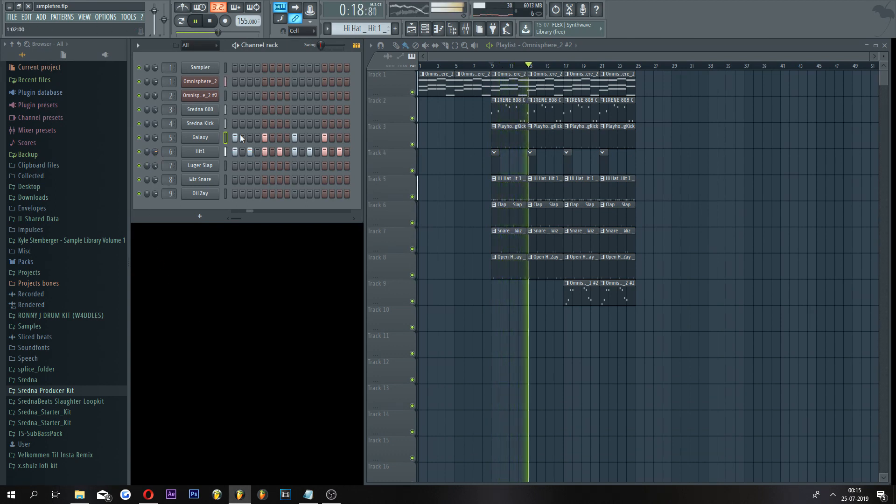
pyautogui.press('space')
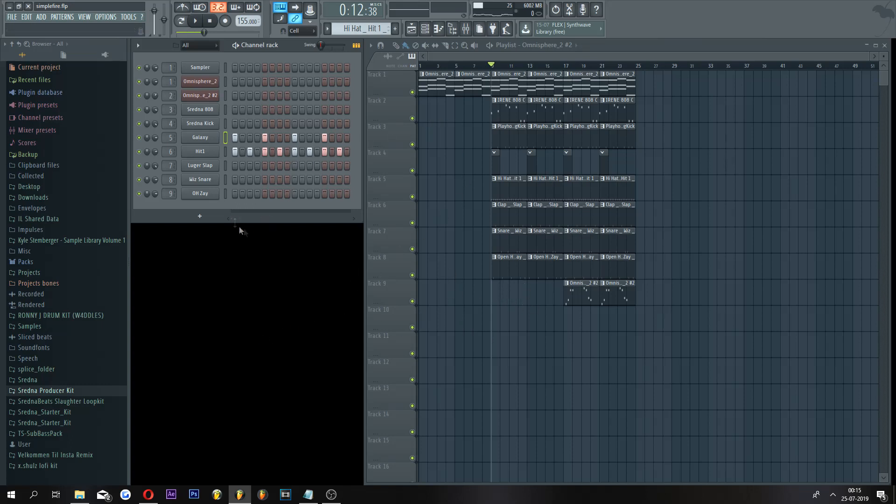
# Step: Examine the note spacing of the Hit1 and Galaxy hi-hat patterns in their piano rolls
pyautogui.rightClick(200, 151)
pyautogui.click(239, 153)
pyautogui.moveTo(445, 138); pyautogui.dragTo(344, 177)
pyautogui.scroll(2, 344, 258)
pyautogui.click(202, 137)
pyautogui.rightClick(208, 138)
pyautogui.click(251, 139)
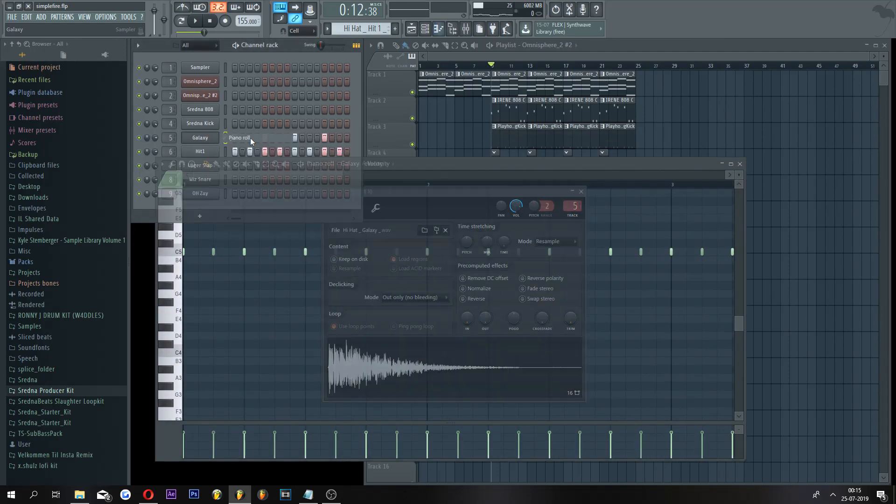
pyautogui.moveTo(467, 164); pyautogui.dragTo(485, 167)
pyautogui.moveTo(361, 177); pyautogui.dragTo(633, 177)
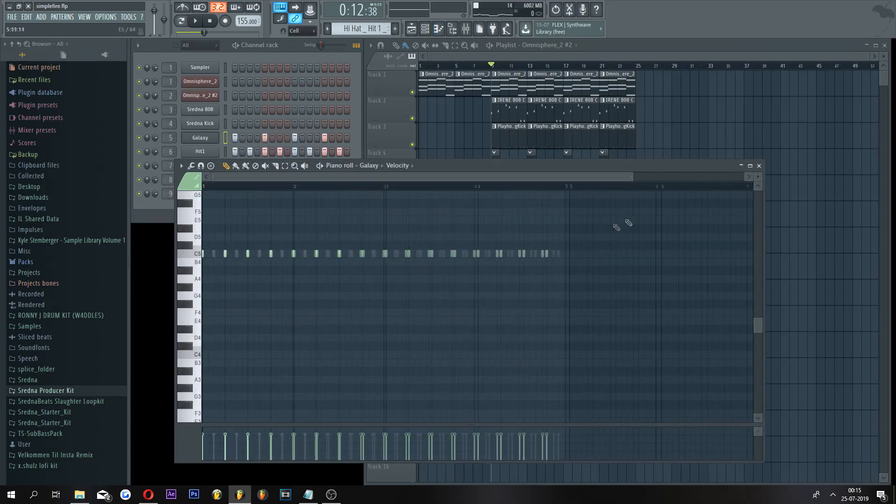
pyautogui.click(760, 166)
pyautogui.rightClick(218, 152)
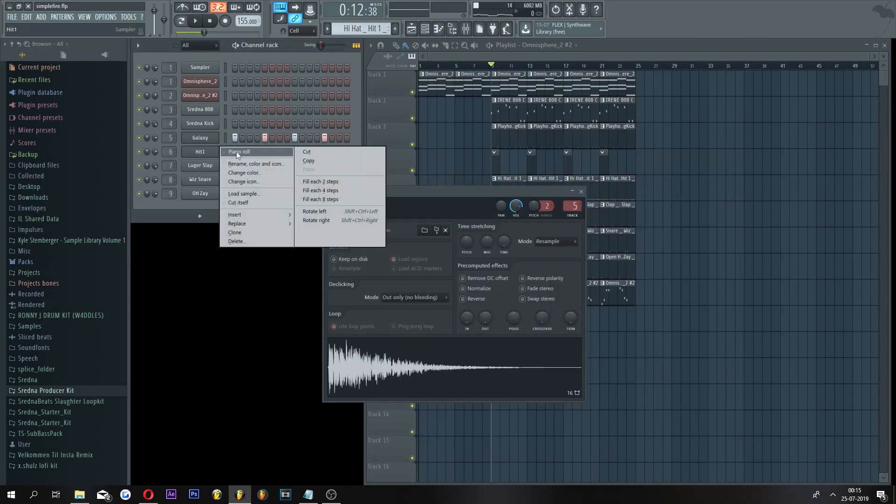
pyautogui.click(236, 151)
pyautogui.click(759, 166)
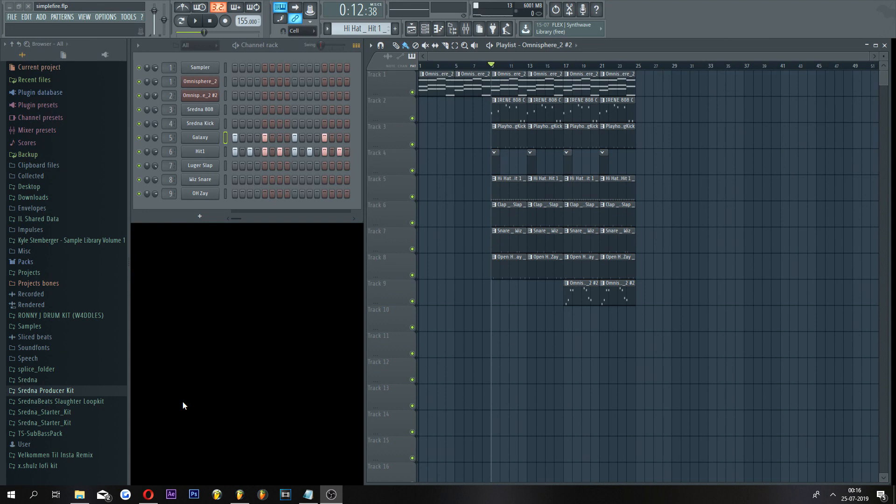
# Step: Add four evenly spaced E4 notes, one per beat, across bar 1 of the Hit1 piano roll
pyautogui.rightClick(218, 148)
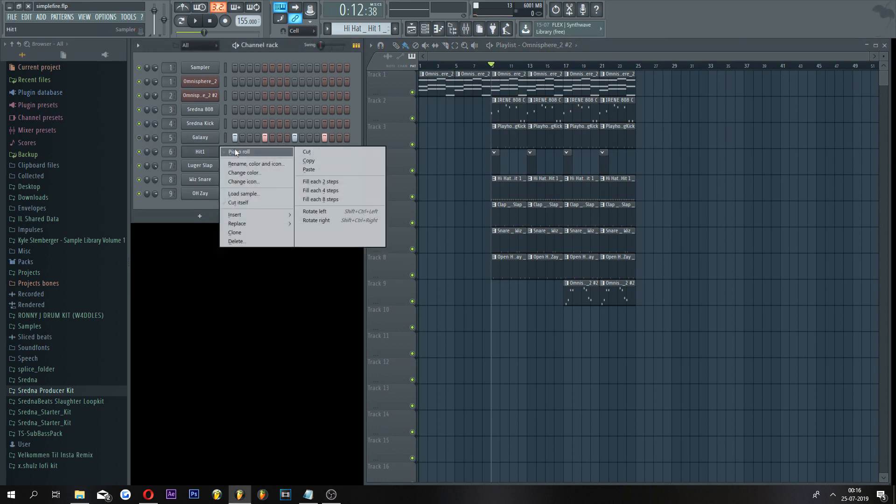
pyautogui.click(235, 149)
pyautogui.scroll(-3, 238, 267)
pyautogui.scroll(2, 233, 266)
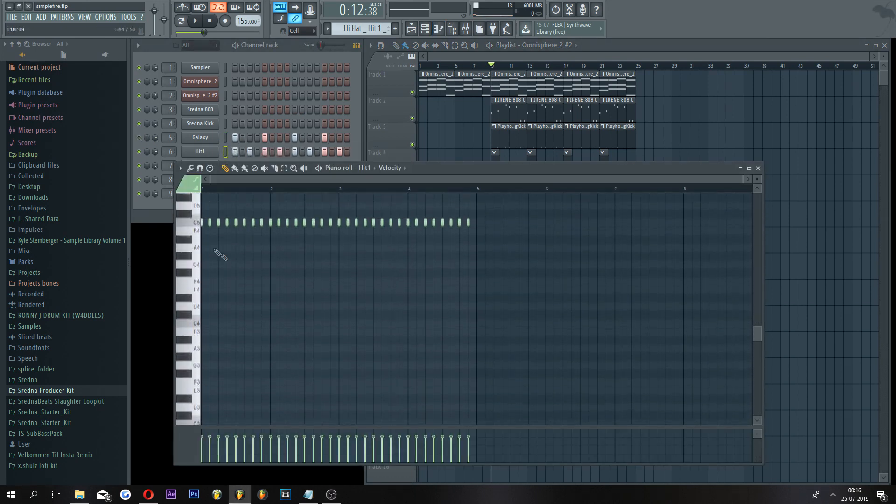
pyautogui.scroll(3, 200, 306)
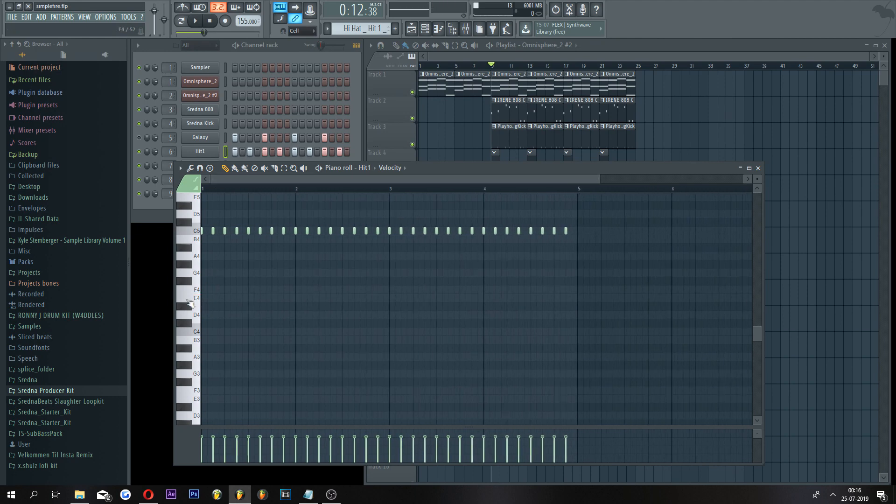
pyautogui.click(207, 300)
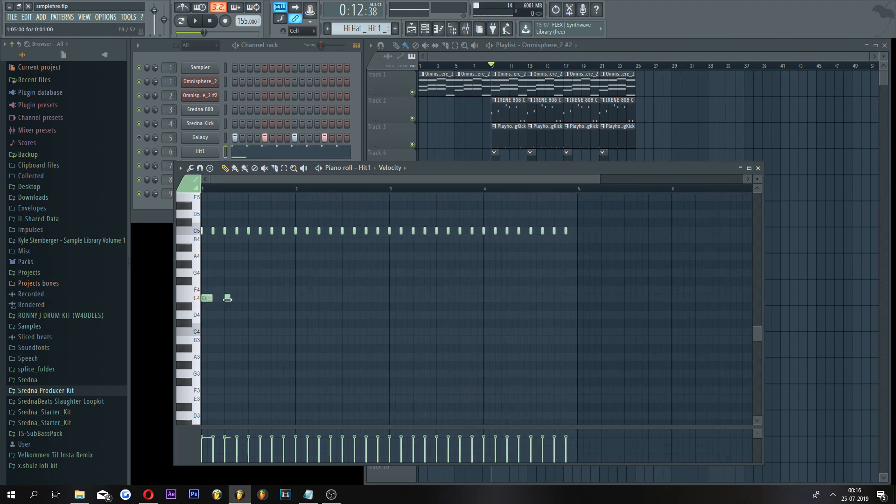
pyautogui.click(230, 298)
pyautogui.click(253, 299)
pyautogui.click(277, 299)
# Step: Select the four E4 notes in bar 1 and duplicate them into bars 2, 3 and 4
pyautogui.doubleClick(200, 299)
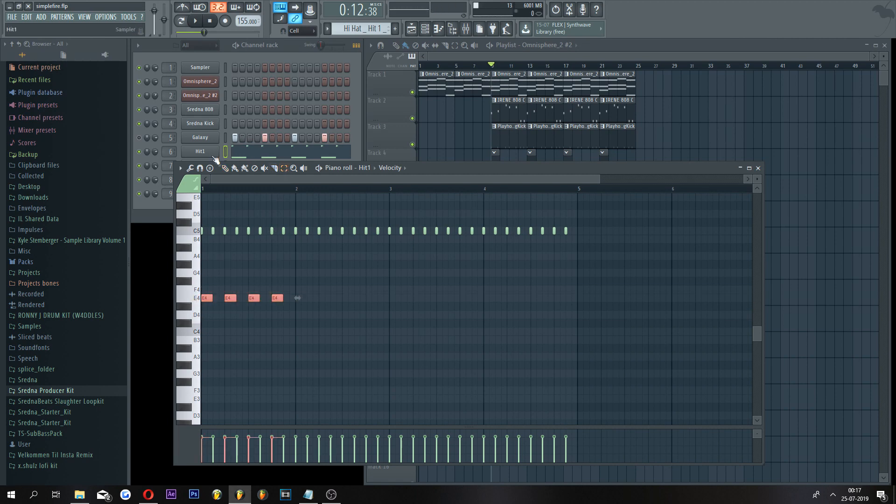
pyautogui.hotkey('ctrl', 'b')
pyautogui.hotkey('ctrl', 'b')
pyautogui.hotkey('ctrl', 'b')
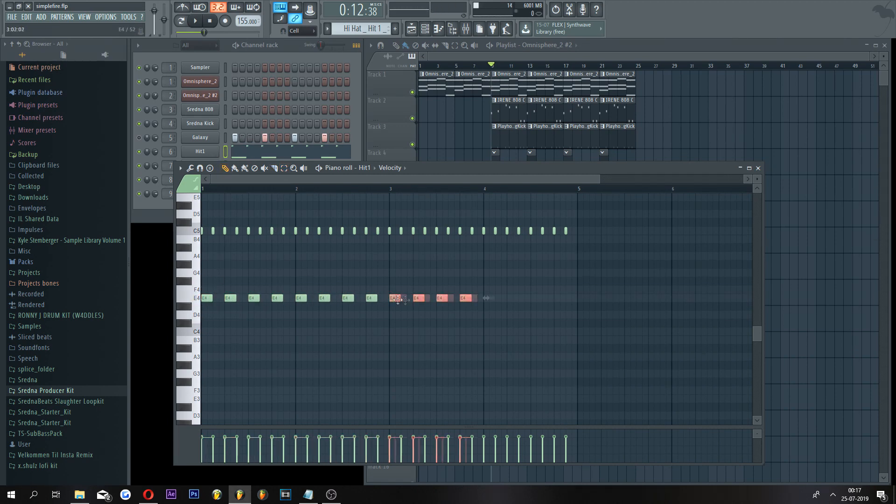
# Step: Select all the E4 notes in the Hit1 piano roll and lower their velocity
pyautogui.scroll(-3, 312, 190)
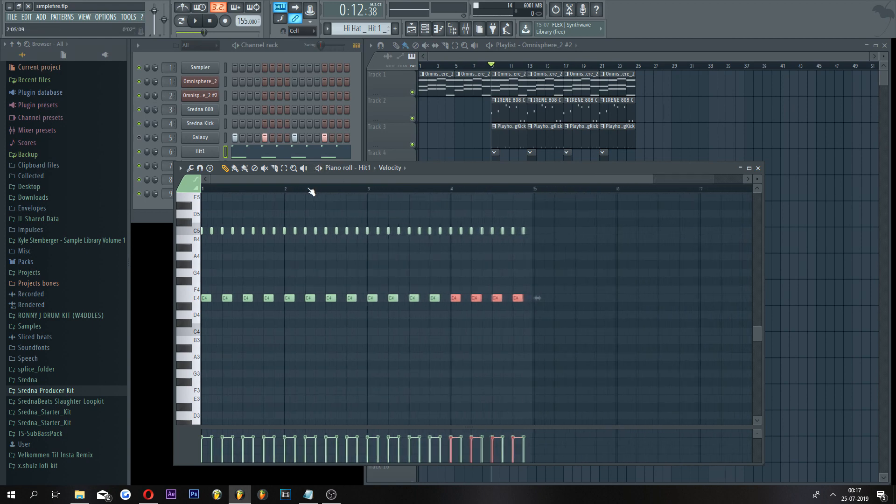
pyautogui.scroll(-4, 276, 330)
pyautogui.click(284, 169)
pyautogui.moveTo(198, 231); pyautogui.dragTo(198, 298)
pyautogui.scroll(-5, 367, 345)
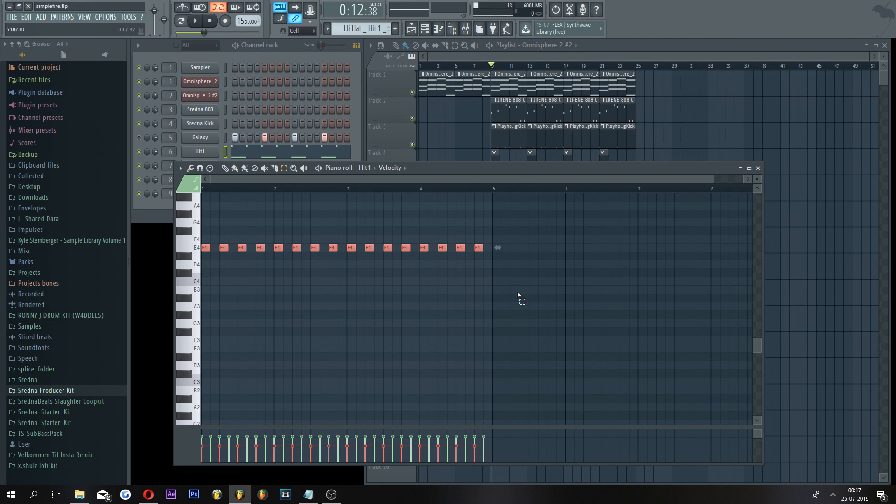
# Step: Play the Hit1 hi-hats on their own, and unmute the Galaxy channel to play both layers together
pyautogui.press('space')
pyautogui.scroll(3, 480, 309)
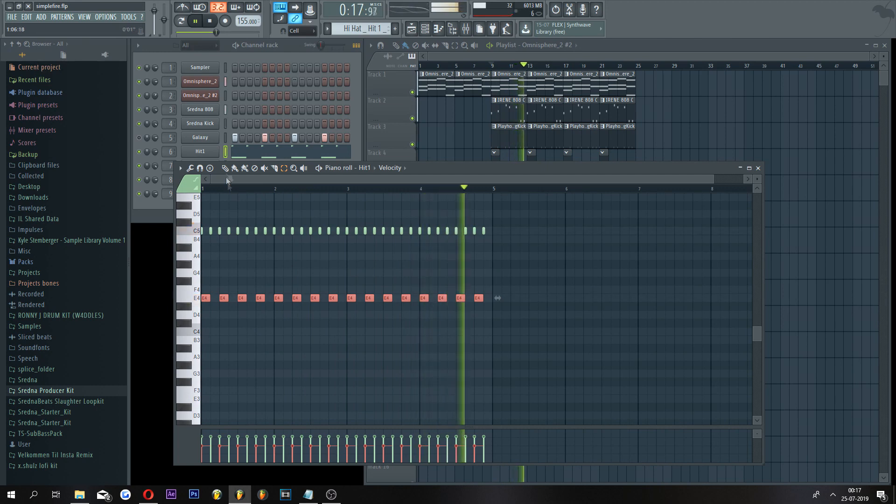
pyautogui.press('space')
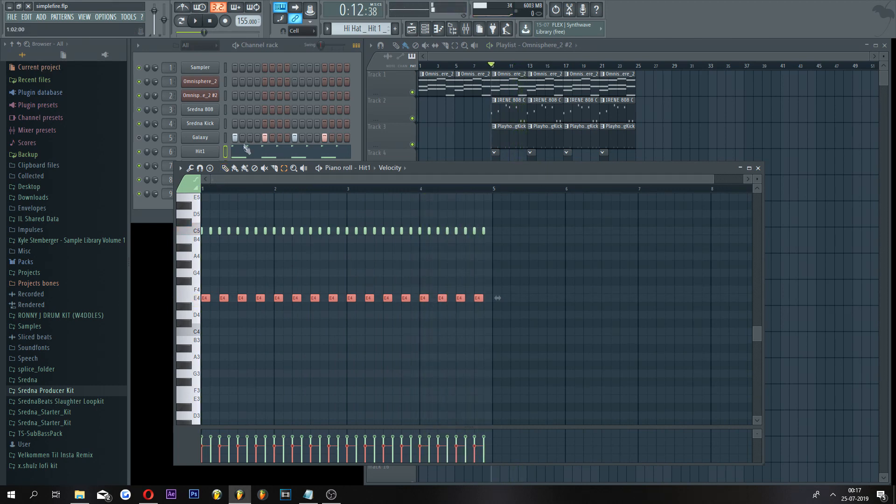
pyautogui.click(140, 138)
pyautogui.press('space')
pyautogui.click(413, 177)
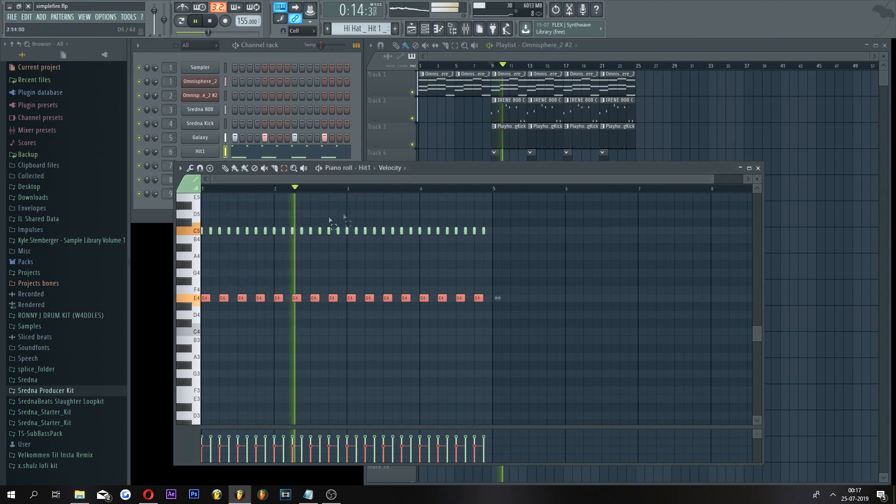
# Step: Try shifting all the E4 notes half a beat later during playback, and return them to their original positions
pyautogui.moveTo(203, 304); pyautogui.dragTo(212, 304)
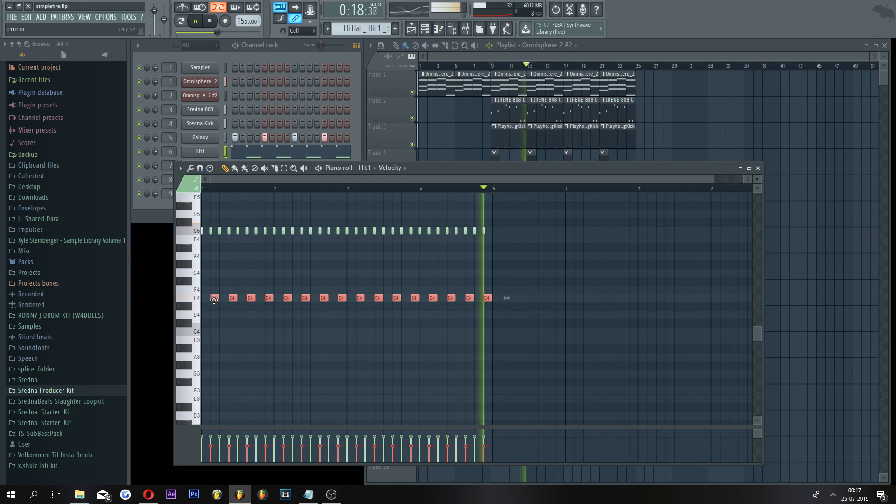
pyautogui.moveTo(214, 299); pyautogui.dragTo(205, 300)
pyautogui.scroll(4, 211, 193)
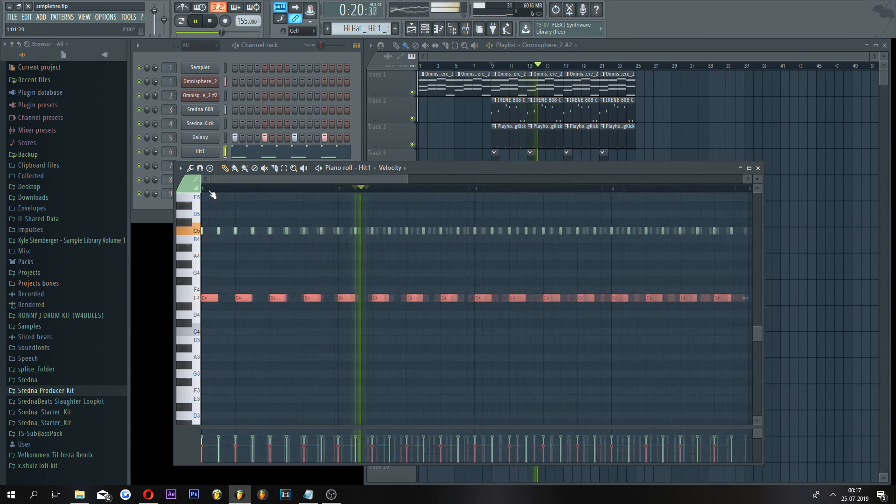
pyautogui.click(213, 307)
pyautogui.rightClick(224, 310)
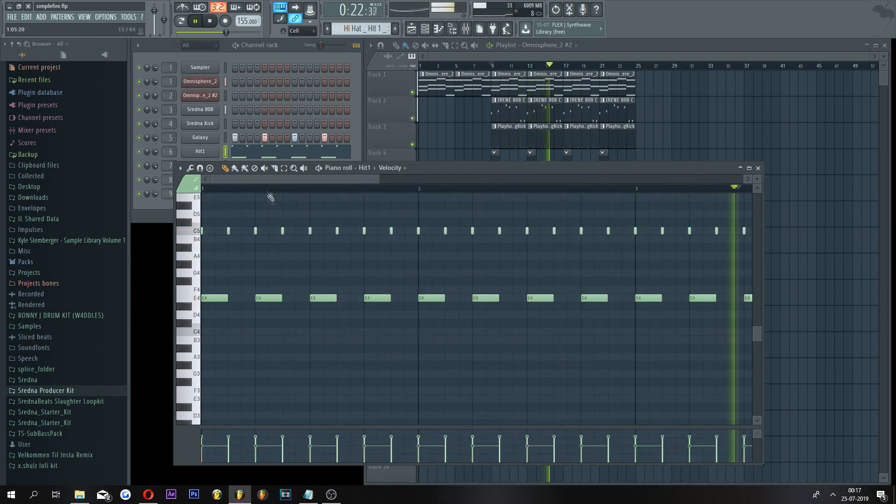
pyautogui.hotkey('ctrl', 'a')
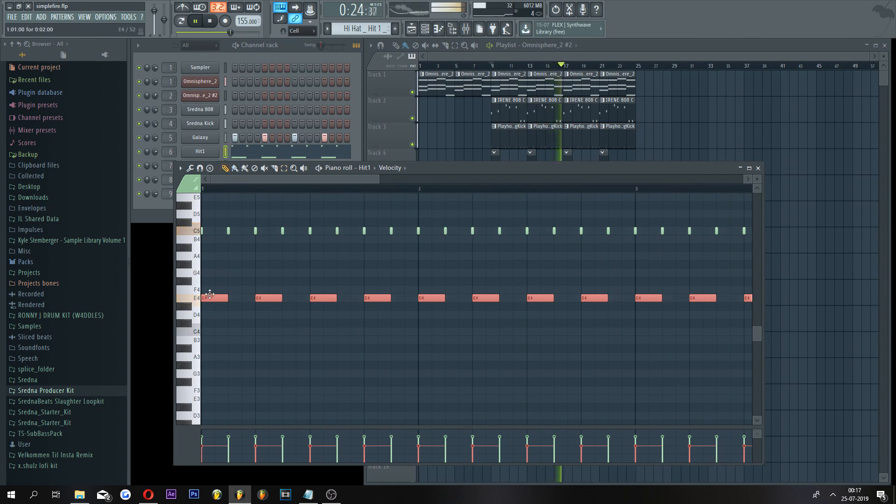
pyautogui.moveTo(214, 302); pyautogui.dragTo(227, 301)
pyautogui.moveTo(227, 302); pyautogui.dragTo(213, 301)
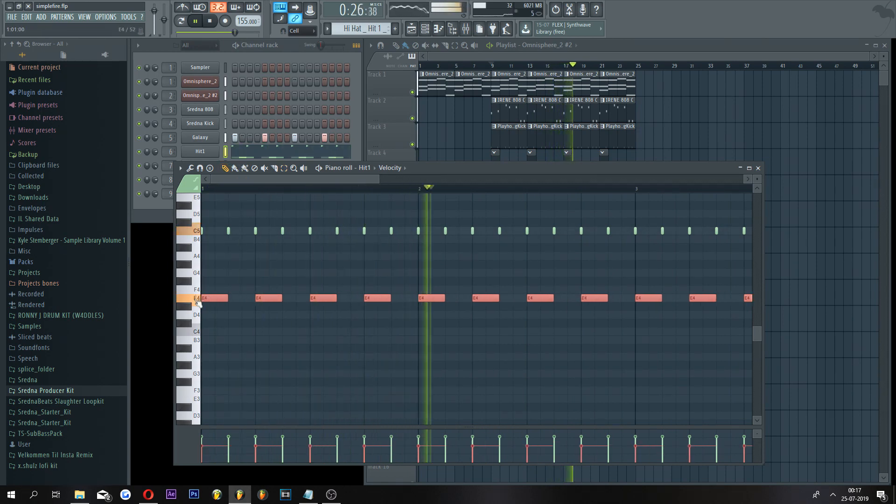
pyautogui.scroll(-5, 264, 189)
pyautogui.press('space')
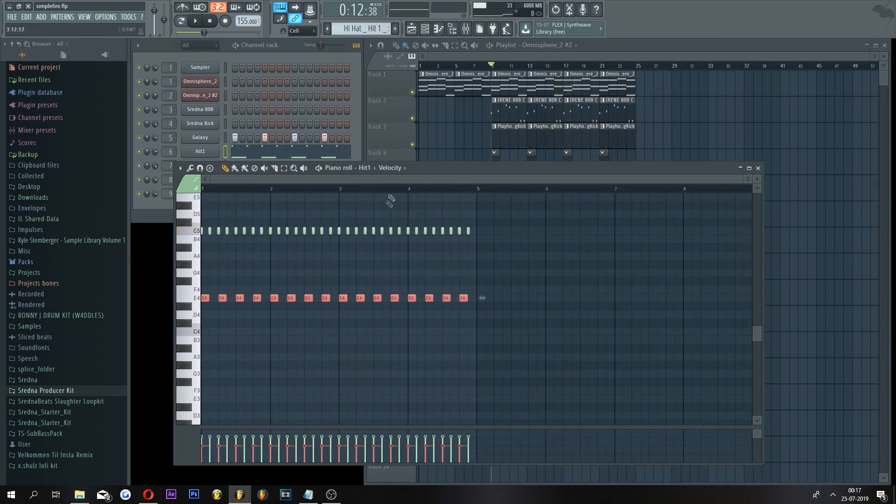
# Step: Try extra E4 notes just before bars 2 and 4, play the pattern, and remove them
pyautogui.click(266, 298)
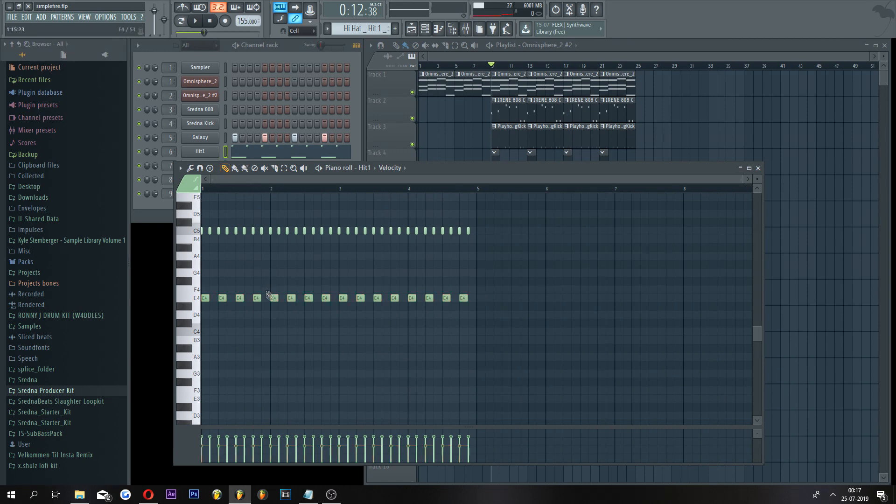
pyautogui.click(402, 298)
pyautogui.press('space')
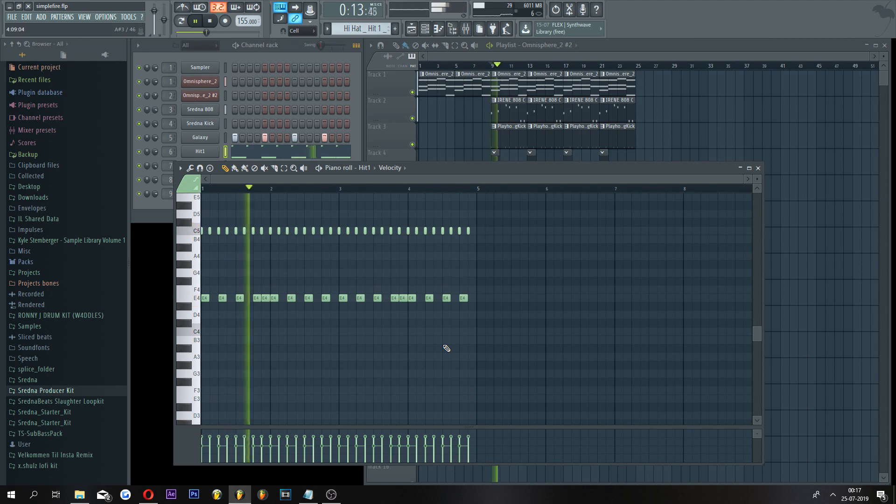
pyautogui.press('space')
pyautogui.rightClick(265, 297)
pyautogui.rightClick(403, 298)
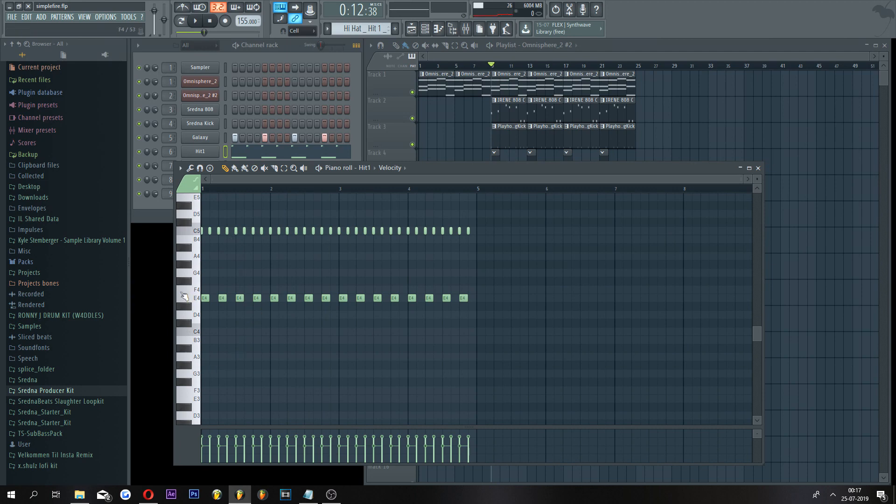
# Step: Select all the E4 notes, audition them at raised velocity, and restore their reduced velocity
pyautogui.click(284, 169)
pyautogui.moveTo(196, 290); pyautogui.dragTo(195, 314)
pyautogui.press('space')
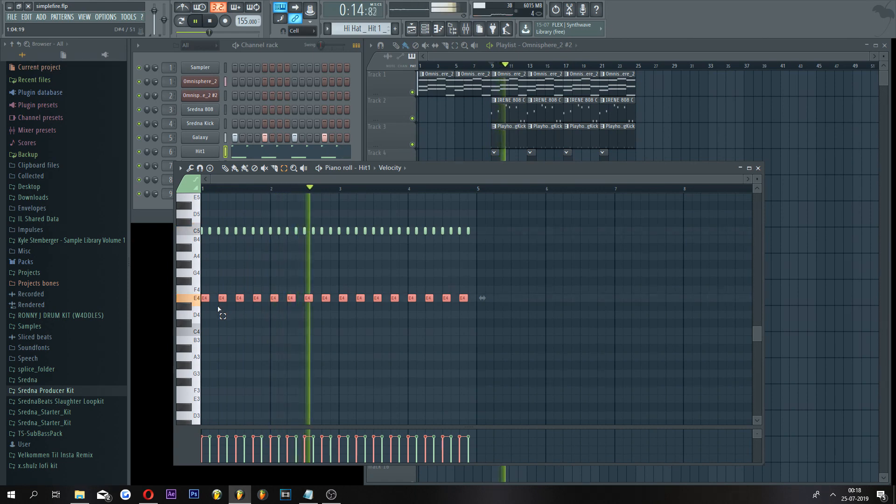
pyautogui.press('space')
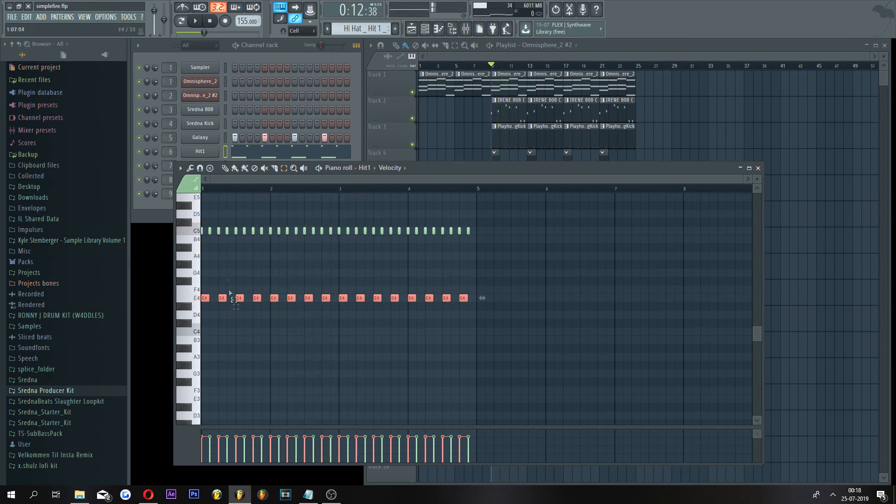
pyautogui.scroll(-4, 238, 306)
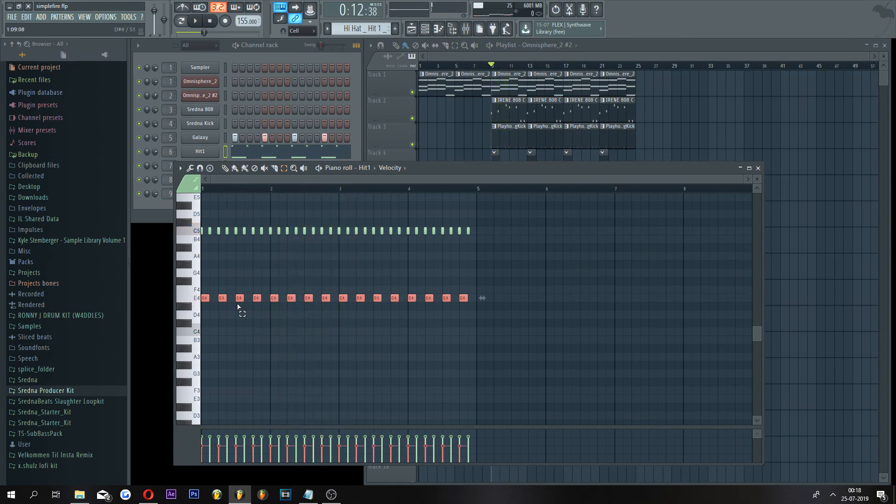
# Step: Switch the Hit1 piano roll to the Draw tool and set the main snap to 1/4 step
pyautogui.click(226, 168)
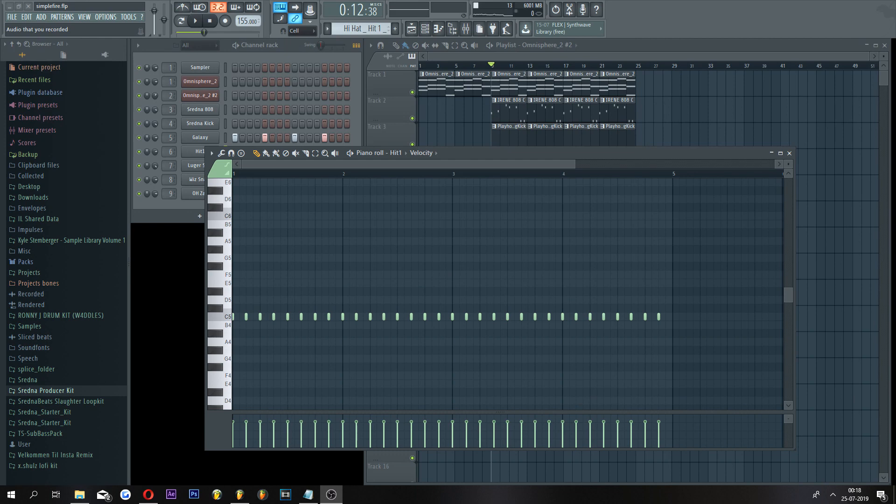
pyautogui.scroll(2, 272, 181)
pyautogui.click(226, 176)
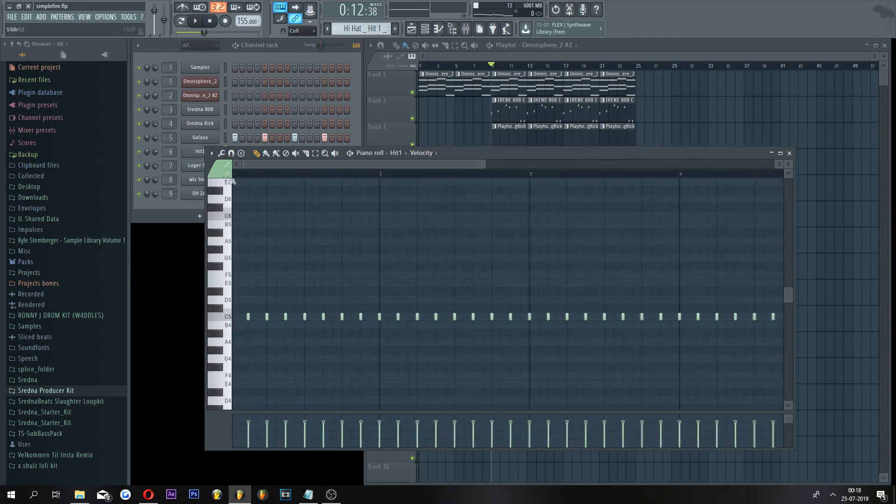
pyautogui.scroll(3, 253, 178)
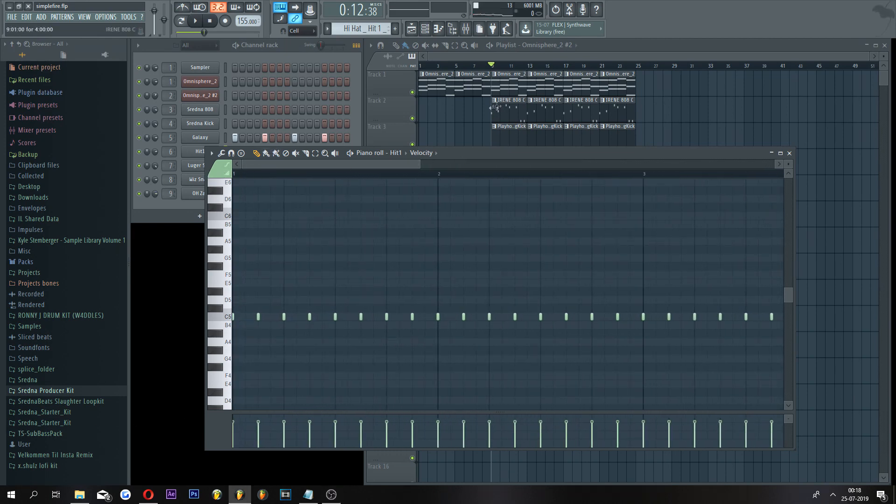
pyautogui.scroll(-5, 291, 173)
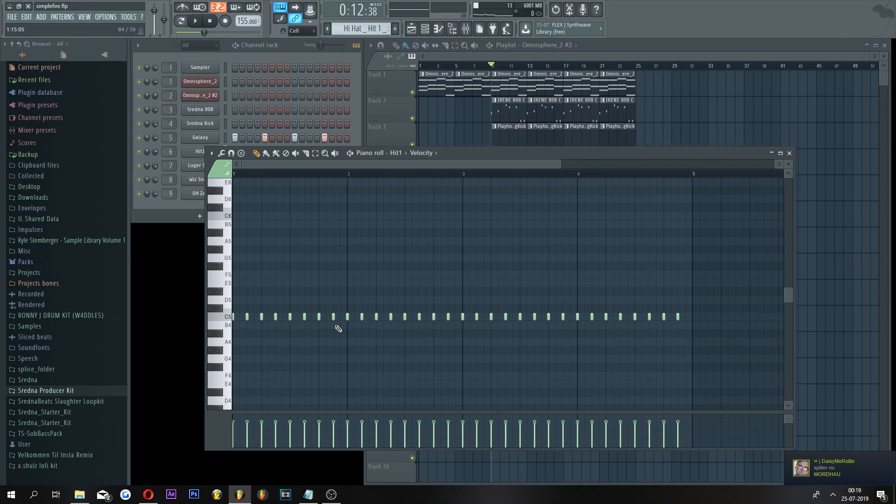
pyautogui.moveTo(446, 153); pyautogui.dragTo(428, 163)
pyautogui.click(300, 31)
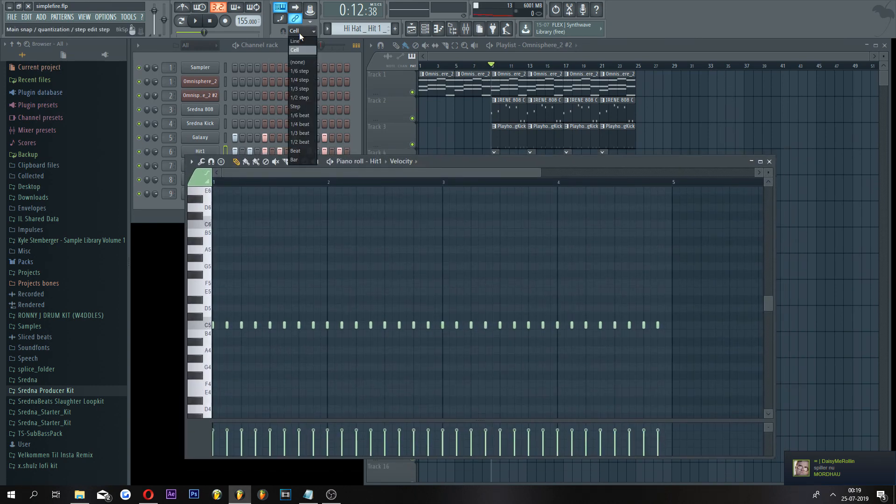
pyautogui.click(309, 80)
# Step: Switch to the Mono paint tool and reselect 1/4 step as the main snap
pyautogui.scroll(3, 236, 182)
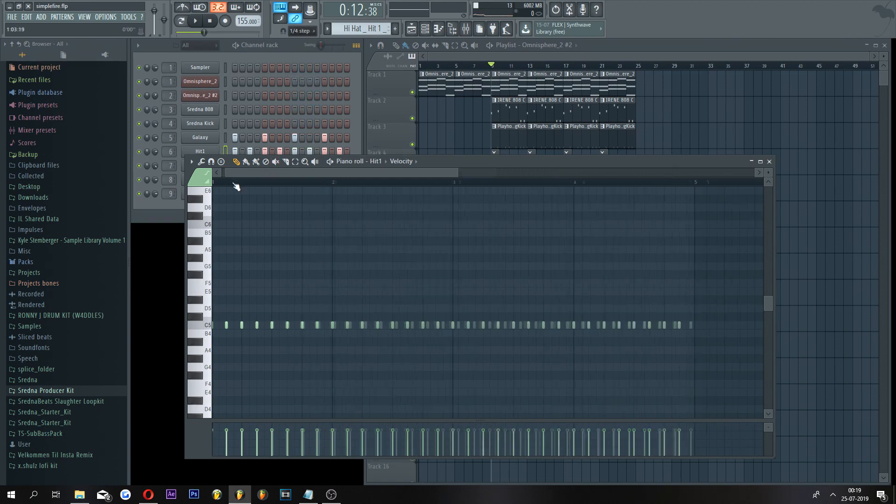
pyautogui.scroll(4, 237, 180)
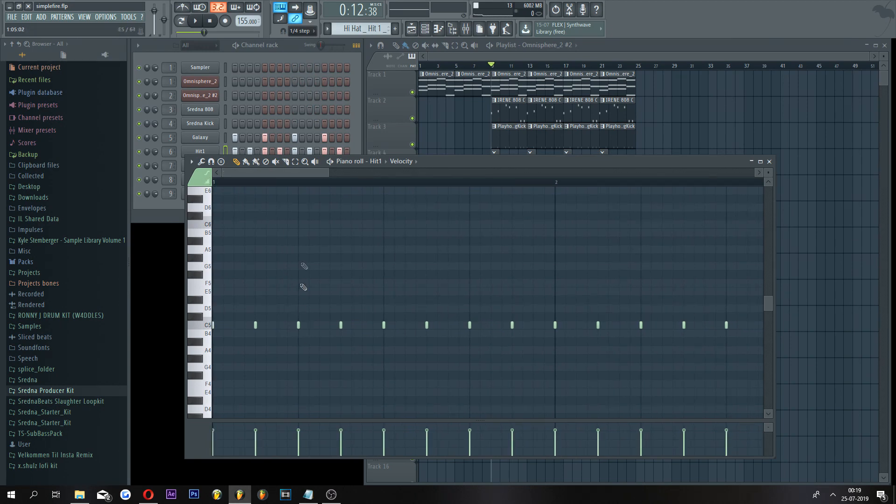
pyautogui.moveTo(330, 172); pyautogui.dragTo(457, 172)
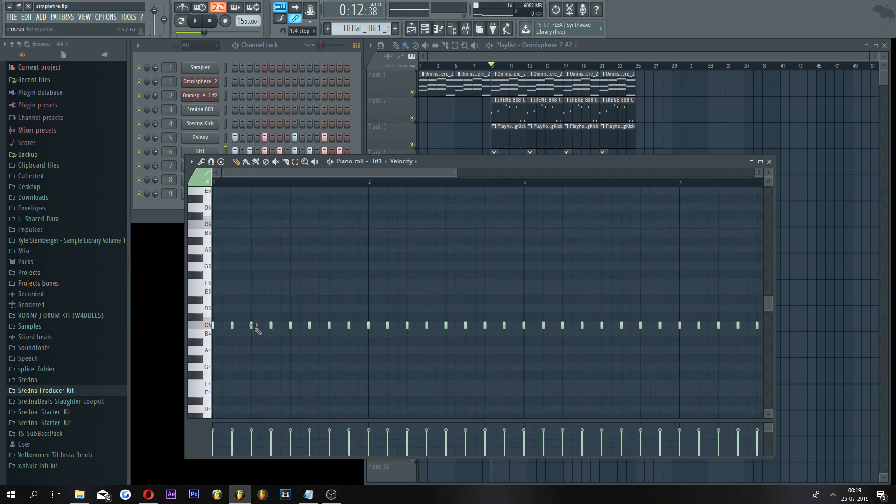
pyautogui.scroll(5, 234, 184)
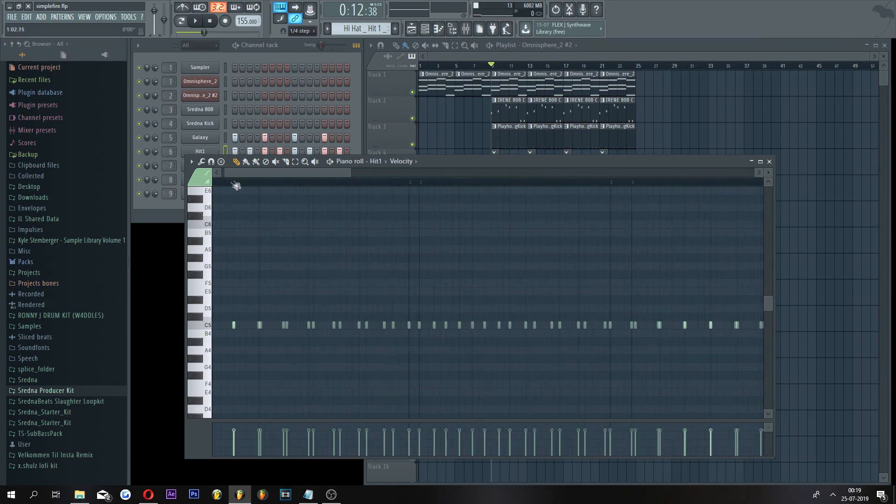
pyautogui.scroll(3, 255, 184)
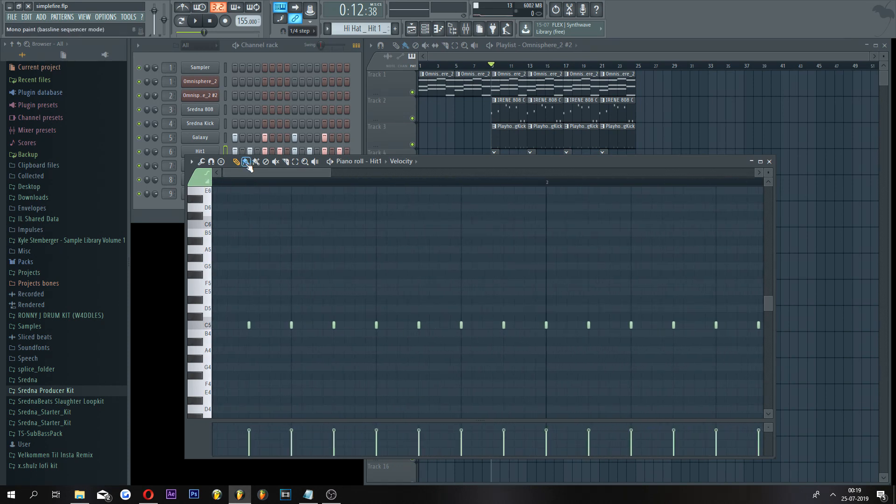
pyautogui.moveTo(253, 173); pyautogui.dragTo(245, 173)
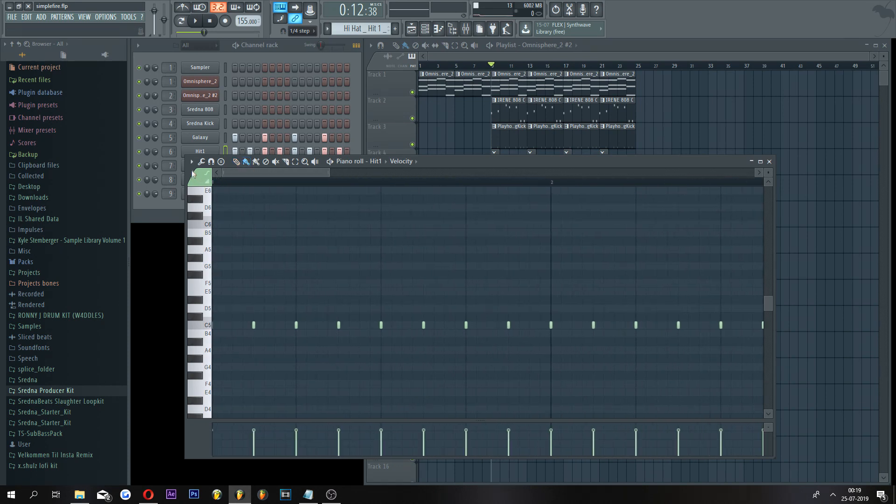
pyautogui.click(306, 32)
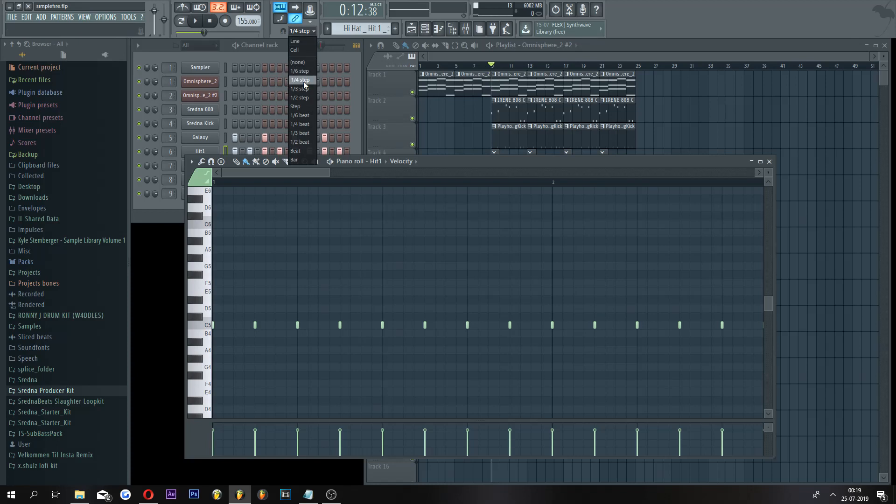
pyautogui.click(303, 81)
# Step: Replace the C5 hit on beat 2 of bar 1 with three A4 notes spaced 1/4 step apart
pyautogui.moveTo(300, 351); pyautogui.dragTo(307, 350)
pyautogui.rightClick(307, 350)
pyautogui.click(297, 351)
pyautogui.click(303, 351)
pyautogui.click(308, 351)
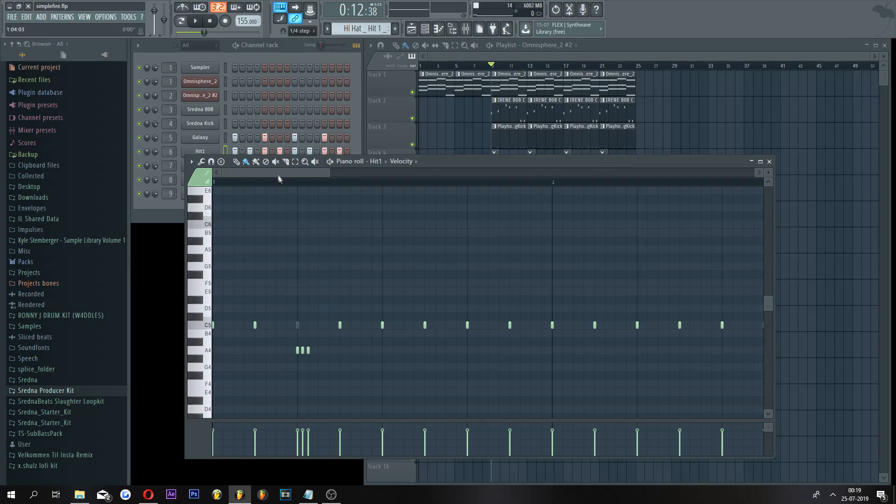
# Step: Replace bar 1's C5 hit after beat 2 with one G#4 note and its last hit with a five-note G#4 roll, and play it
pyautogui.scroll(-3, 314, 274)
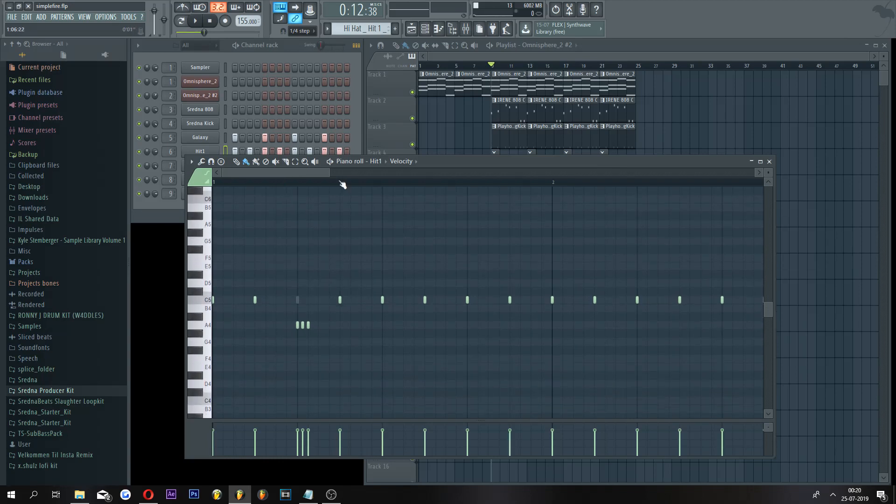
pyautogui.scroll(-2, 344, 186)
pyautogui.moveTo(312, 301); pyautogui.dragTo(312, 337)
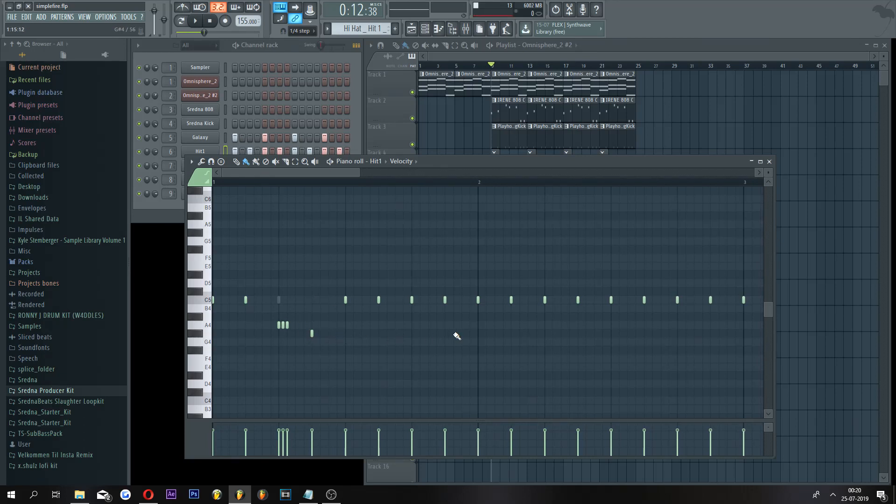
pyautogui.moveTo(449, 337); pyautogui.dragTo(462, 337)
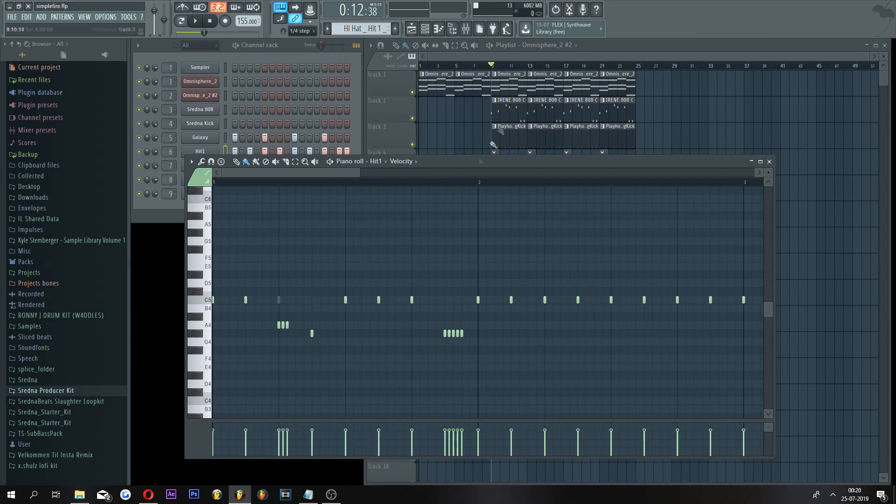
pyautogui.press('space')
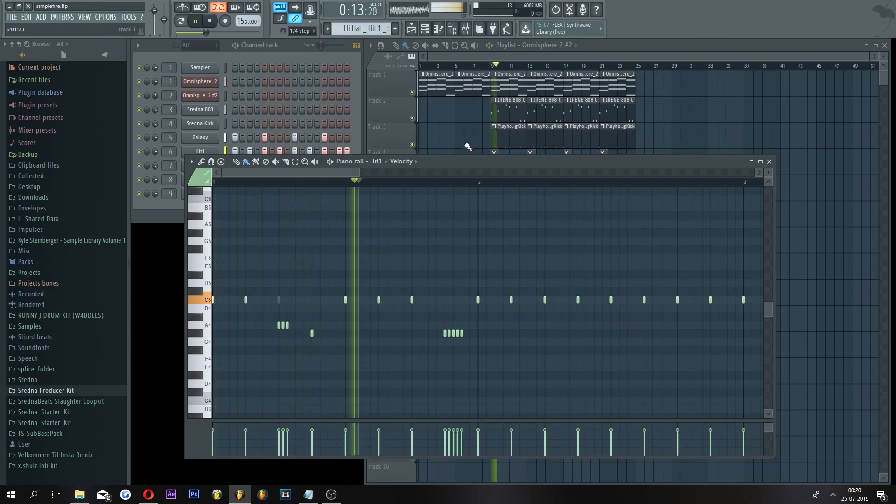
pyautogui.press('space')
# Step: Move the piano roll aside and look at the Hit1 channel's sample settings
pyautogui.moveTo(460, 161); pyautogui.dragTo(529, 150)
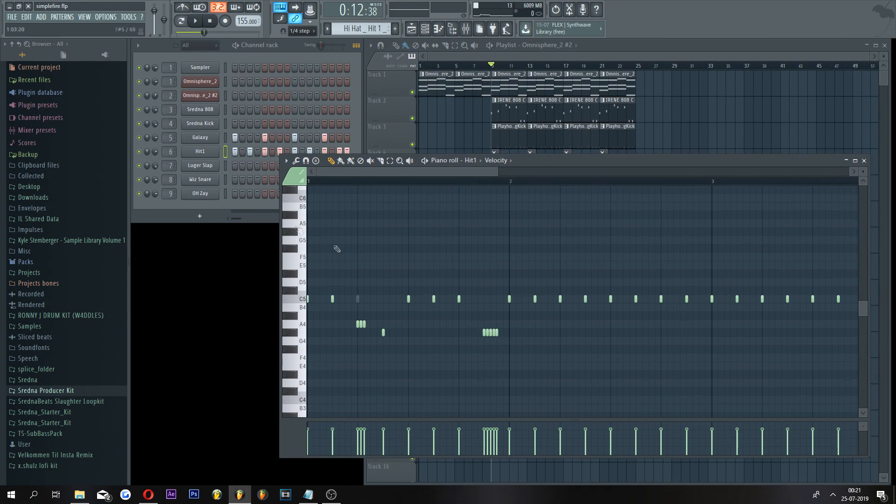
pyautogui.click(200, 151)
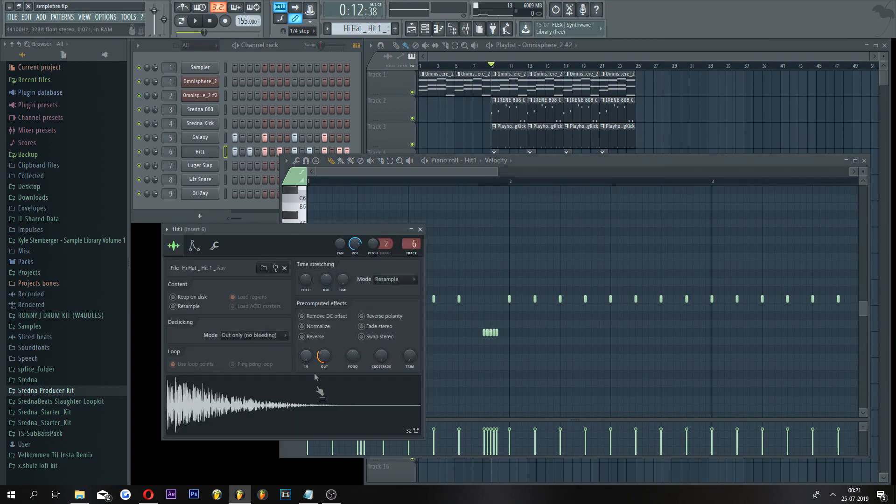
pyautogui.click(493, 171)
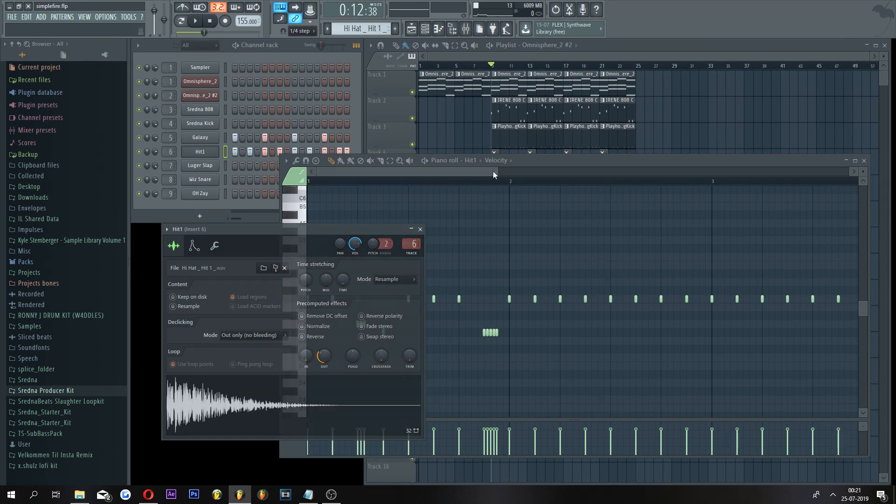
# Step: Close the Hit1 sample settings and paint a five-note C5 roll on beat 3 of bar 2 at 1/4 step spacing
pyautogui.click(227, 239)
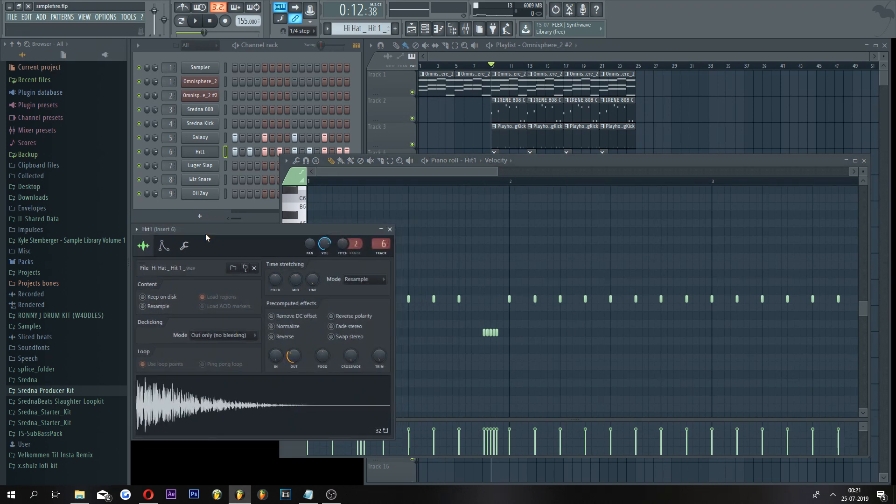
pyautogui.click(390, 229)
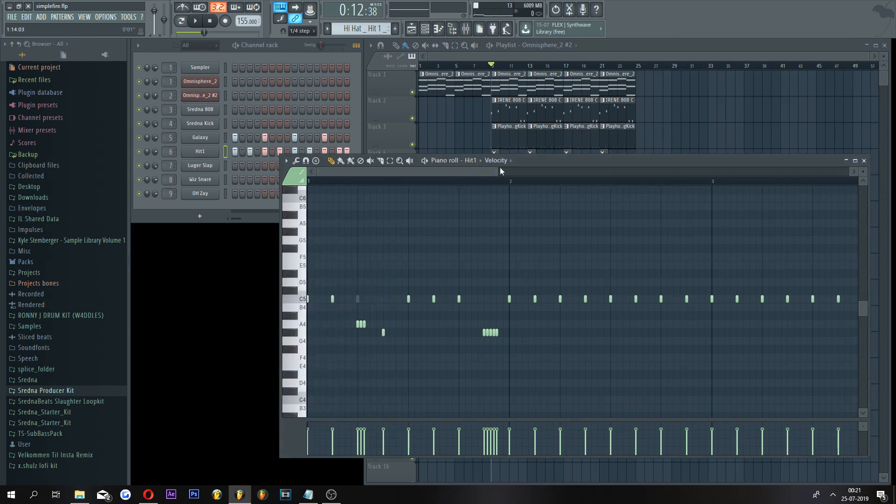
pyautogui.moveTo(497, 171); pyautogui.dragTo(625, 319)
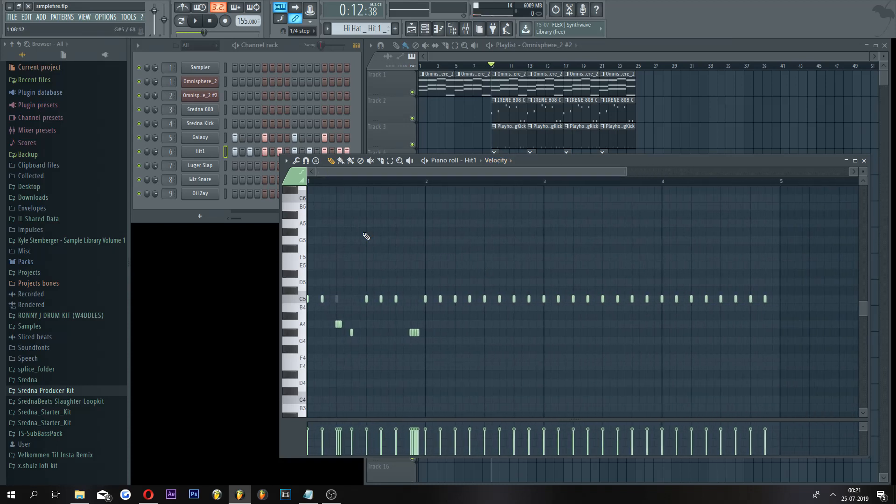
pyautogui.click(341, 160)
pyautogui.moveTo(489, 302); pyautogui.dragTo(493, 301)
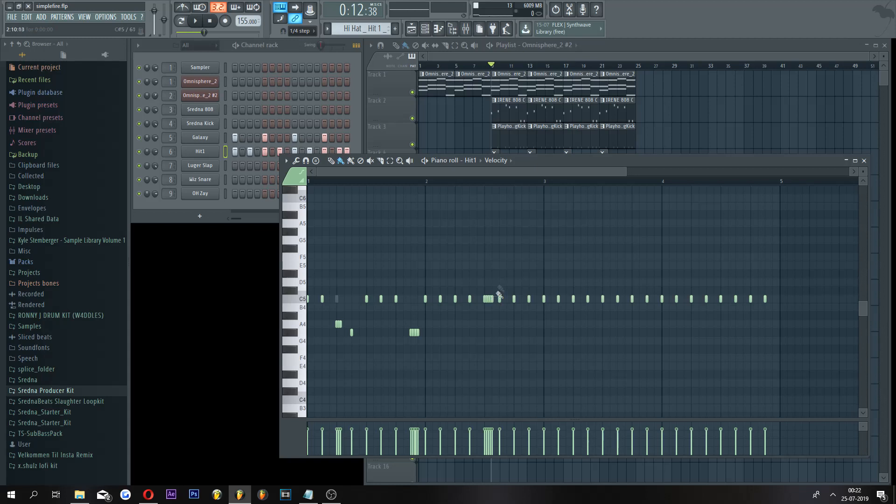
pyautogui.scroll(5, 480, 184)
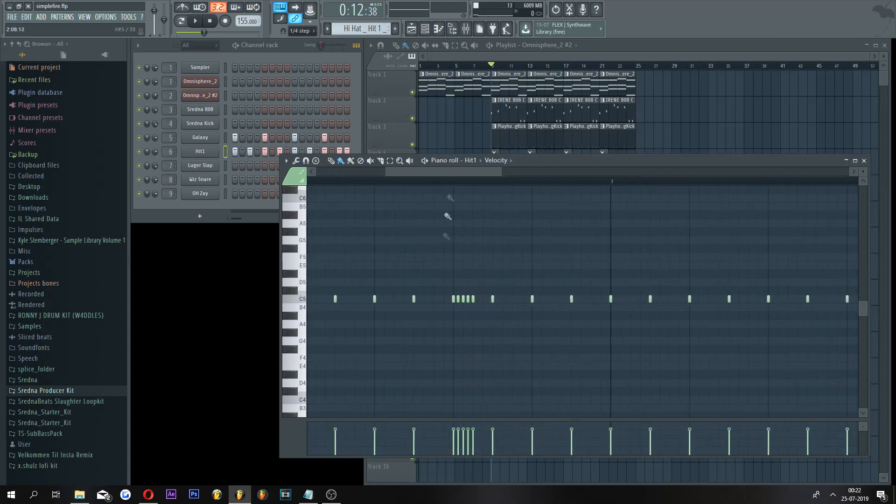
pyautogui.scroll(-3, 457, 186)
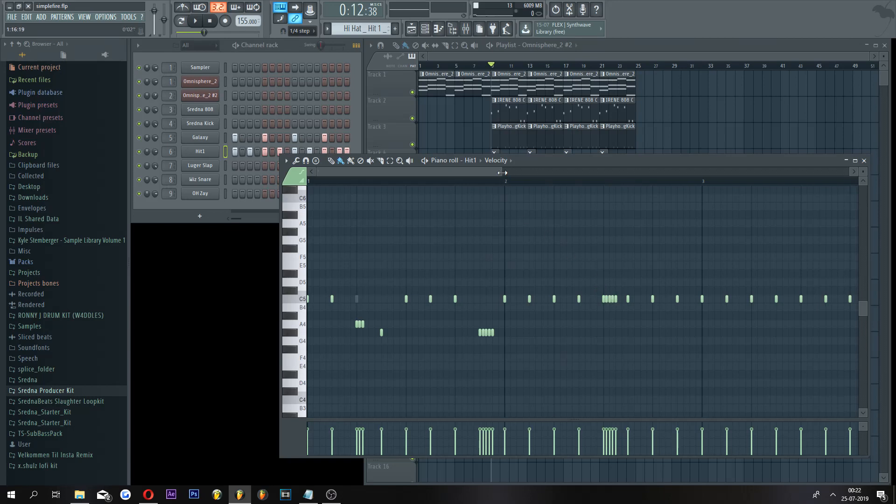
# Step: Replace bar 2's last C5 hit with three B4 notes spaced 1/4 step apart, and play the pattern
pyautogui.scroll(-2, 503, 177)
pyautogui.scroll(-1, 694, 222)
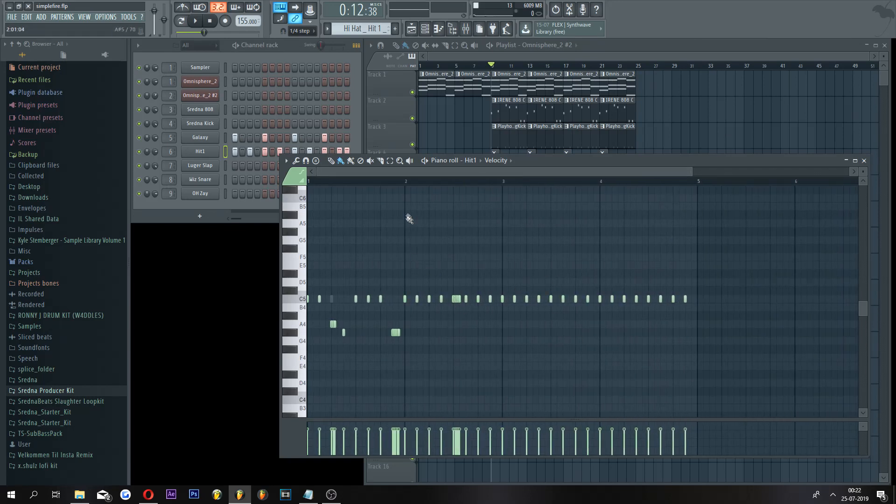
pyautogui.moveTo(491, 299); pyautogui.dragTo(496, 309)
pyautogui.press('space')
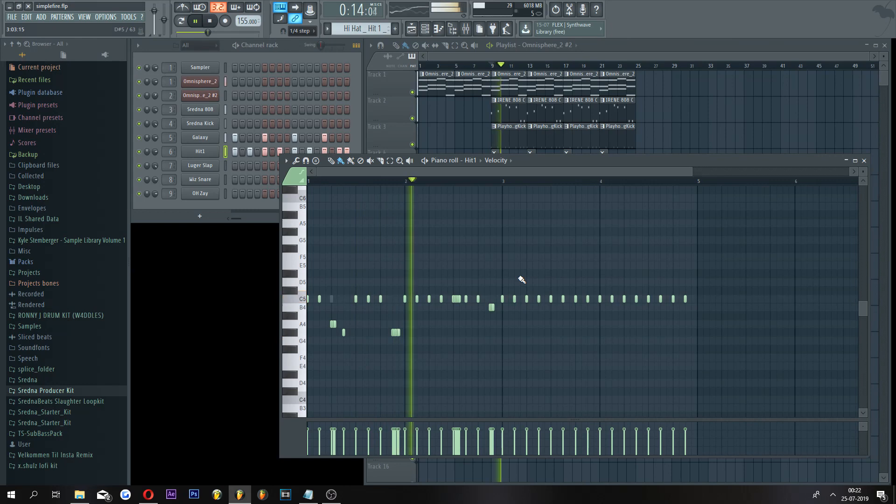
pyautogui.press('space')
pyautogui.scroll(-2, 505, 183)
pyautogui.scroll(3, 334, 183)
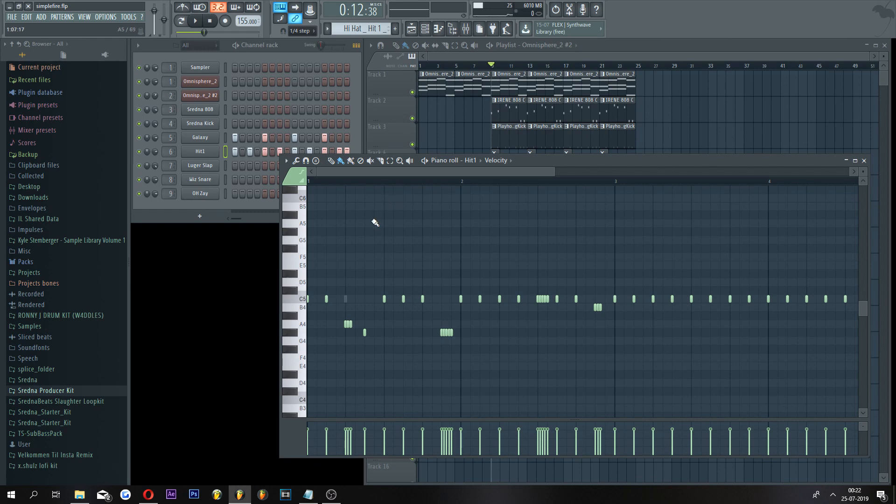
pyautogui.moveTo(412, 167); pyautogui.dragTo(409, 169)
pyautogui.click(424, 171)
pyautogui.press('space')
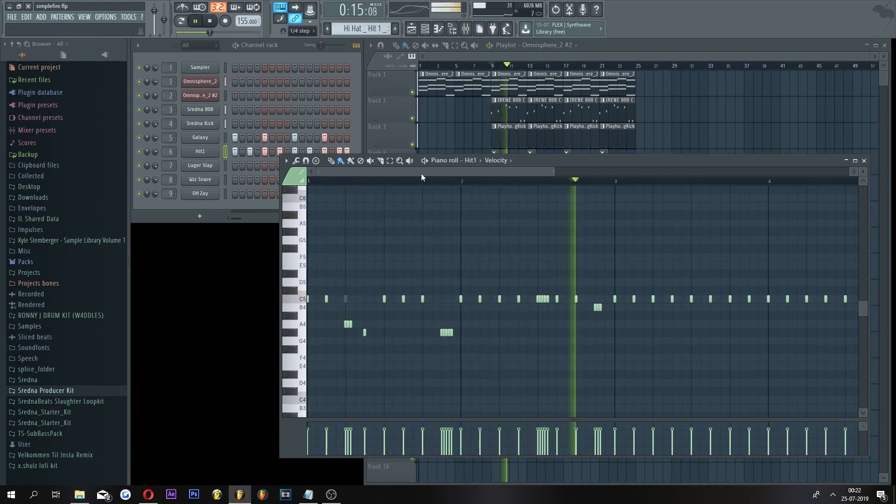
pyautogui.moveTo(554, 173); pyautogui.dragTo(692, 222)
pyautogui.press('space')
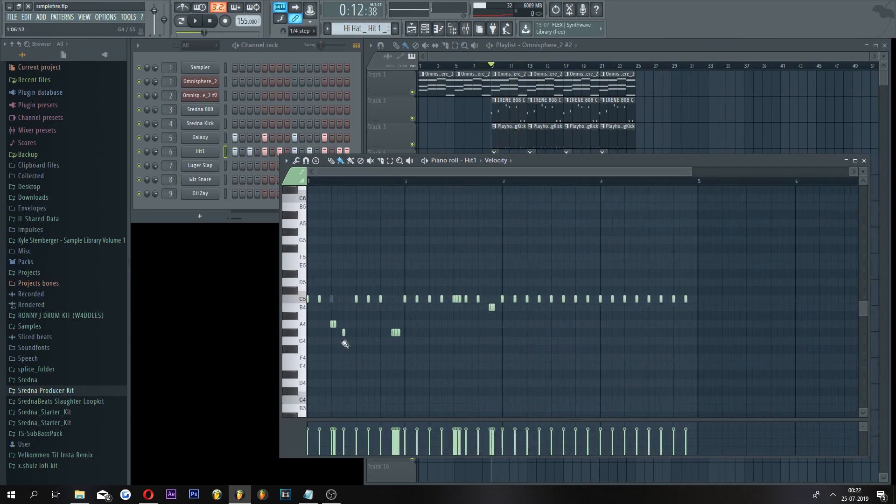
pyautogui.click(377, 324)
pyautogui.rightClick(375, 326)
pyautogui.scroll(-1, 435, 180)
pyautogui.scroll(3, 329, 181)
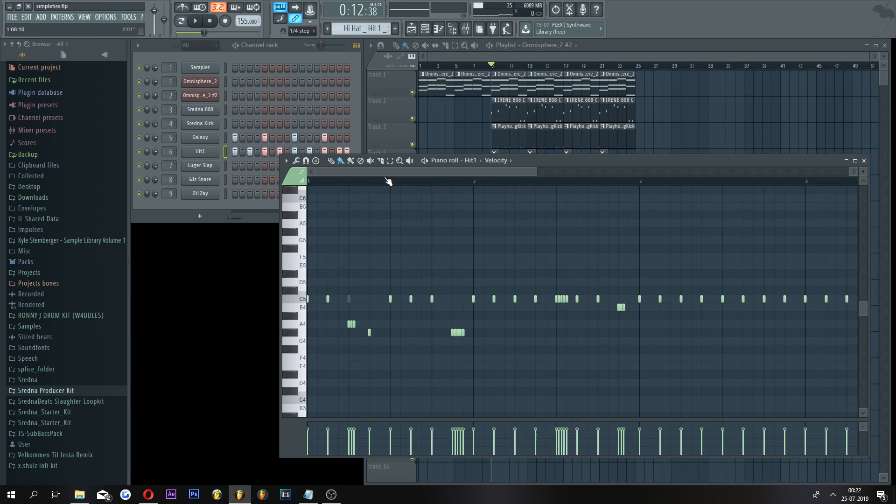
# Step: Set the main snap to 1/3 step and add a C5 note 1/3 step after beat 2 of bar 3
pyautogui.scroll(-2, 388, 181)
pyautogui.moveTo(523, 172); pyautogui.dragTo(561, 176)
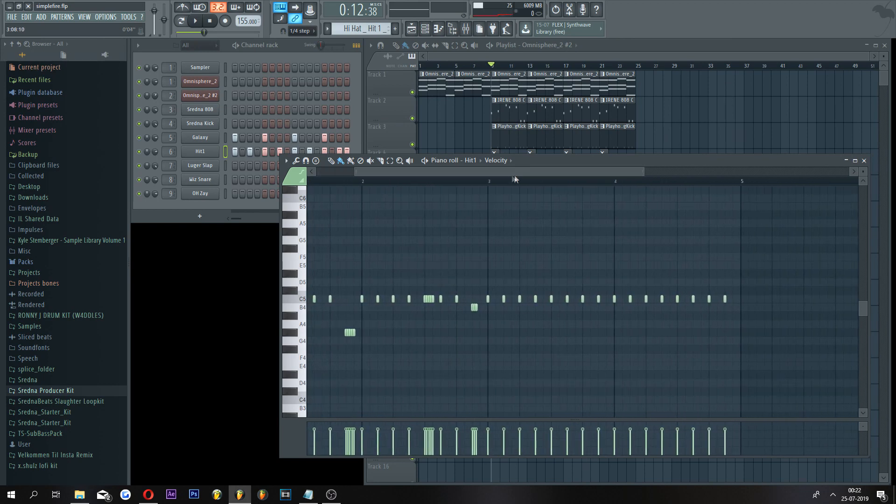
pyautogui.click(302, 30)
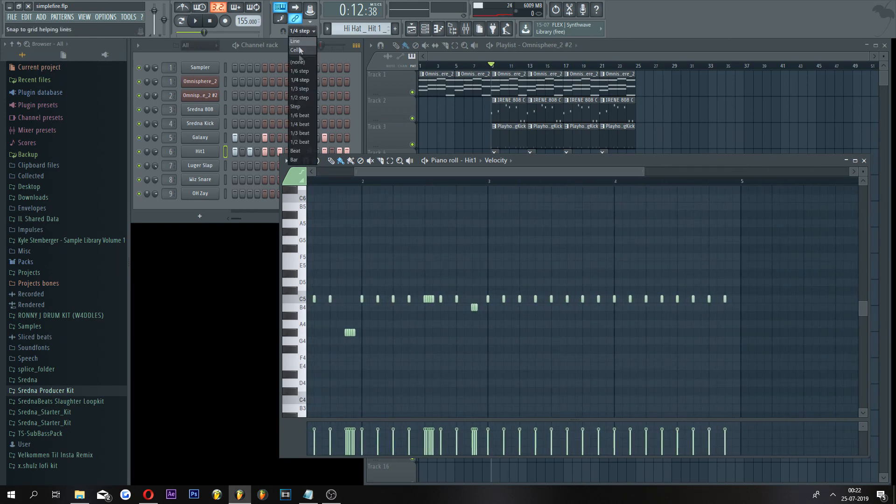
pyautogui.click(296, 88)
pyautogui.moveTo(479, 176); pyautogui.dragTo(466, 176)
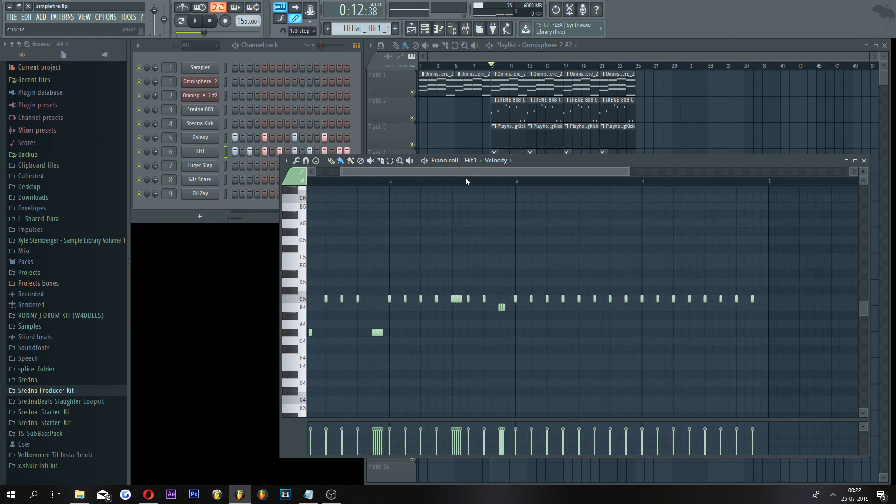
pyautogui.moveTo(555, 174); pyautogui.dragTo(578, 176)
pyautogui.scroll(5, 506, 190)
pyautogui.click(496, 299)
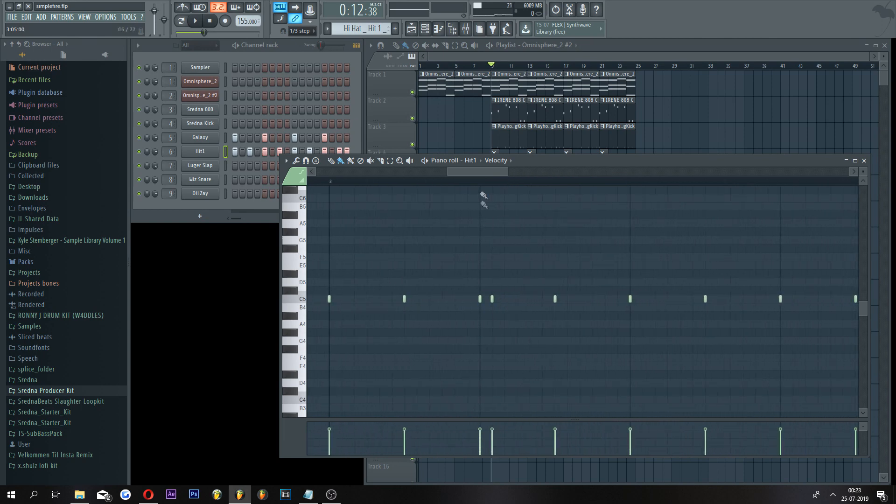
# Step: Set the main snap to Cell, place the playlist position at bar 9 and play the pattern up to bar 3
pyautogui.scroll(-4, 481, 188)
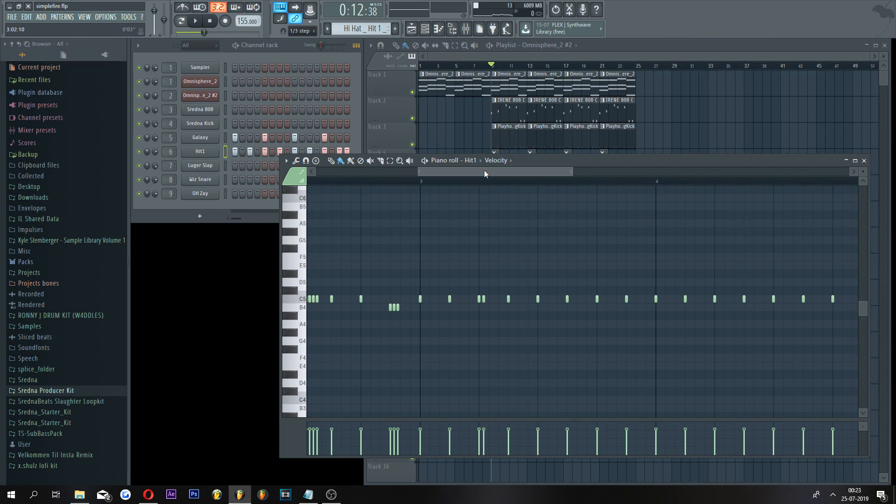
pyautogui.scroll(-2, 487, 182)
pyautogui.moveTo(479, 172); pyautogui.dragTo(475, 172)
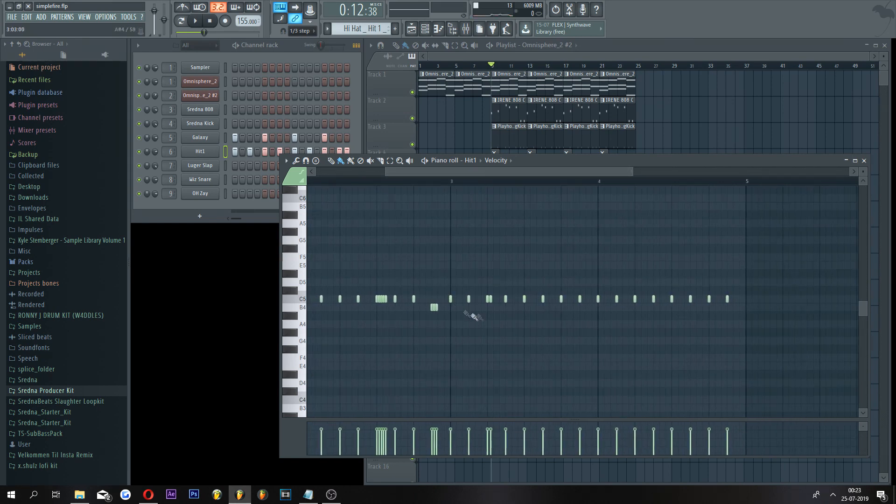
pyautogui.moveTo(432, 173); pyautogui.dragTo(430, 173)
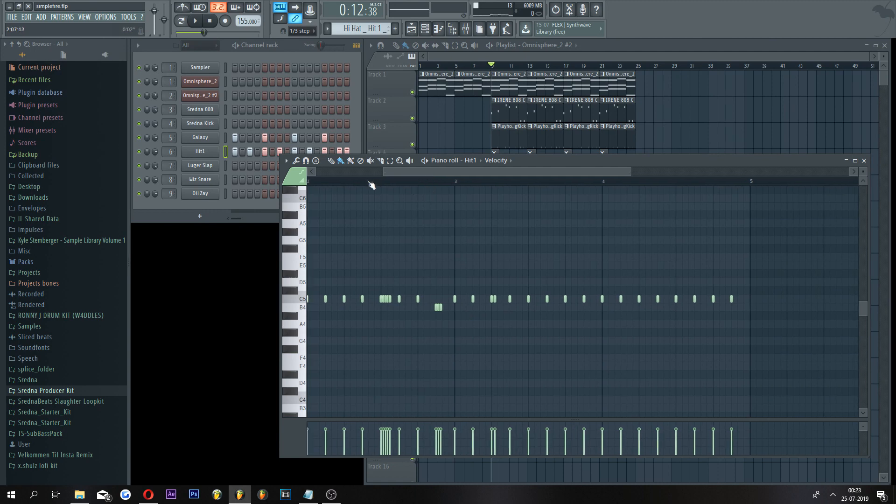
pyautogui.moveTo(417, 173); pyautogui.dragTo(348, 173)
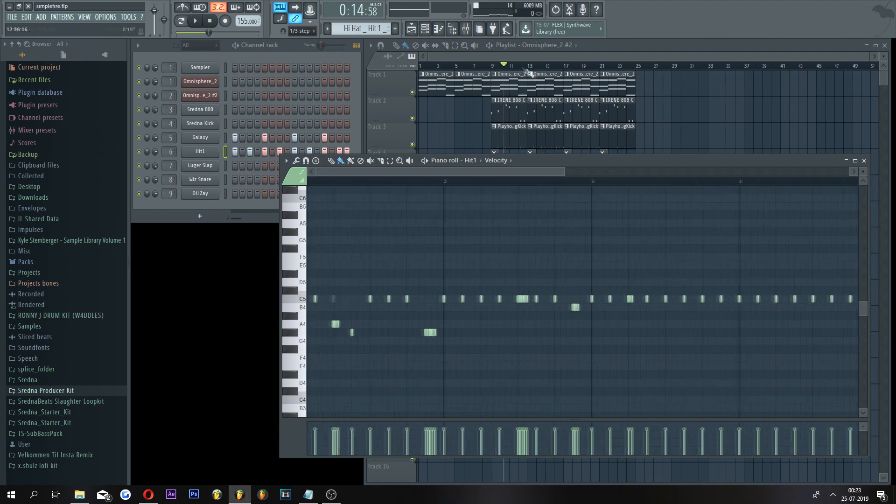
pyautogui.click(493, 65)
pyautogui.click(303, 32)
pyautogui.click(303, 50)
pyautogui.click(493, 66)
pyautogui.press('space')
pyautogui.click(359, 175)
pyautogui.moveTo(361, 176); pyautogui.dragTo(427, 197)
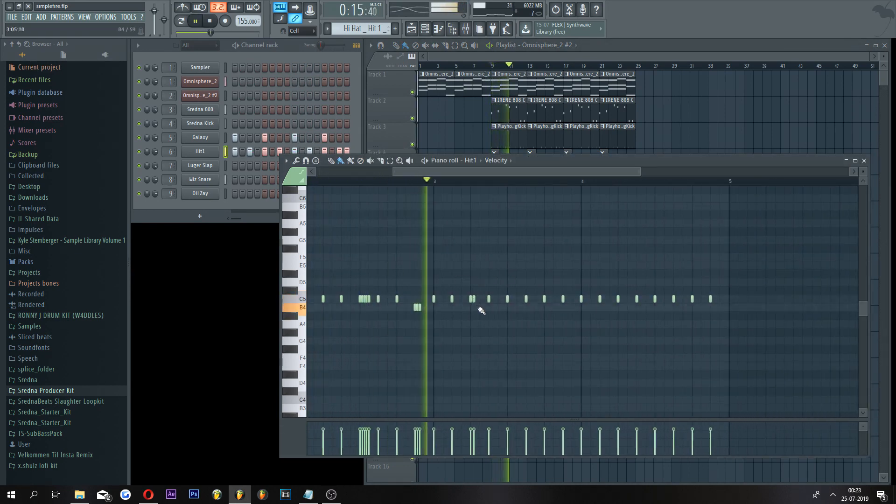
pyautogui.press('space')
# Step: Play the hi-hat pattern briefly from the start of its bar 3
pyautogui.click(436, 182)
pyautogui.press('space')
pyautogui.press('space')
pyautogui.scroll(-3, 521, 183)
pyautogui.hscroll(-2, 466, 241)
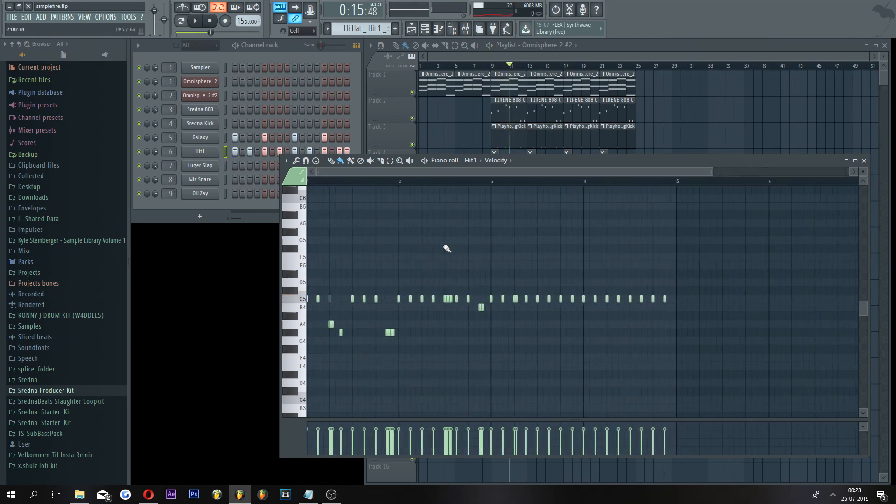
# Step: Return the main snap to 1/3 step and paint a four-note C5 roll at the start of bar 4
pyautogui.click(300, 30)
pyautogui.click(304, 89)
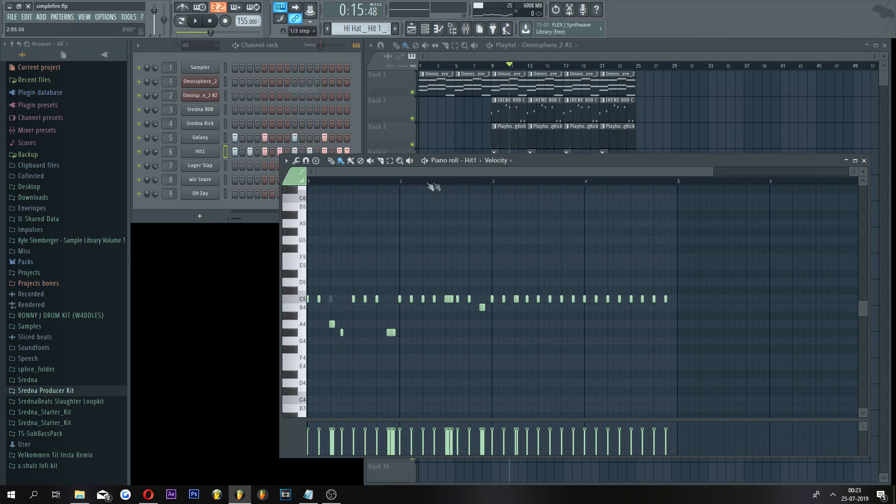
pyautogui.hscroll(3, 450, 187)
pyautogui.hscroll(2, 488, 234)
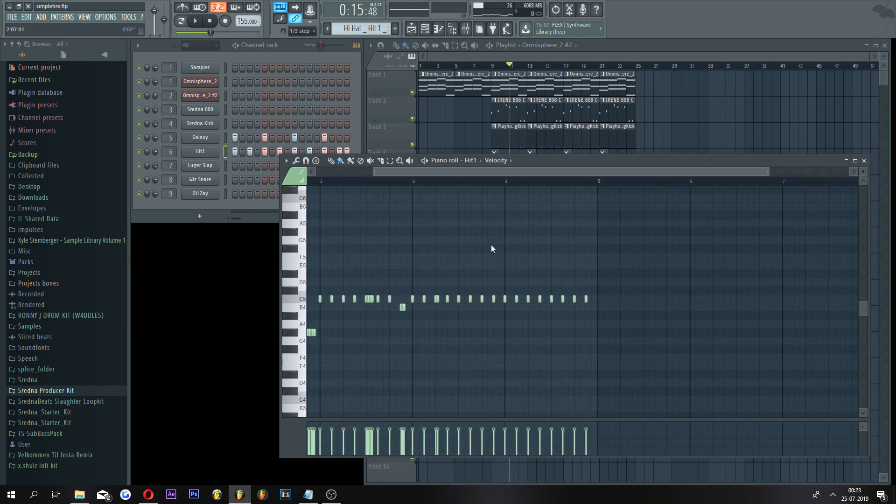
pyautogui.scroll(4, 517, 180)
pyautogui.moveTo(500, 300); pyautogui.dragTo(513, 300)
pyautogui.scroll(-4, 497, 178)
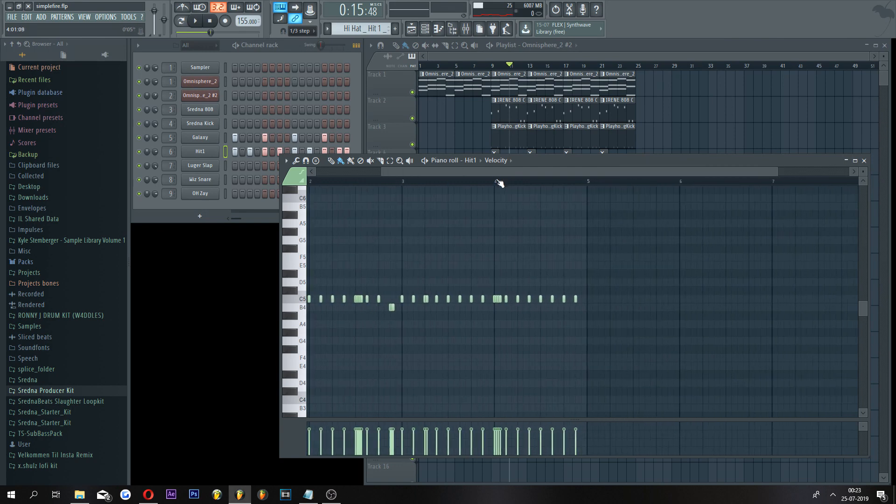
# Step: Replace bar 4's last two C5 hits with one A4 note and a three-note A4 roll at 1/3 step spacing, and play the pattern
pyautogui.moveTo(494, 173); pyautogui.dragTo(517, 177)
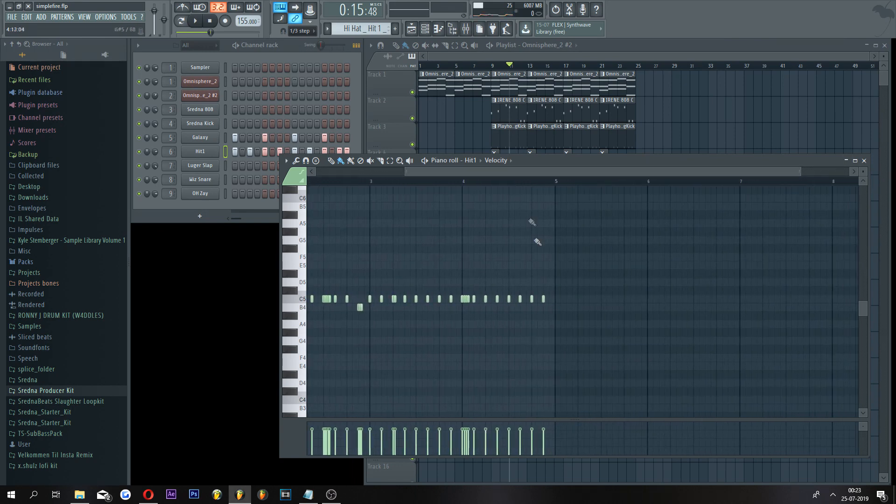
pyautogui.rightClick(549, 324)
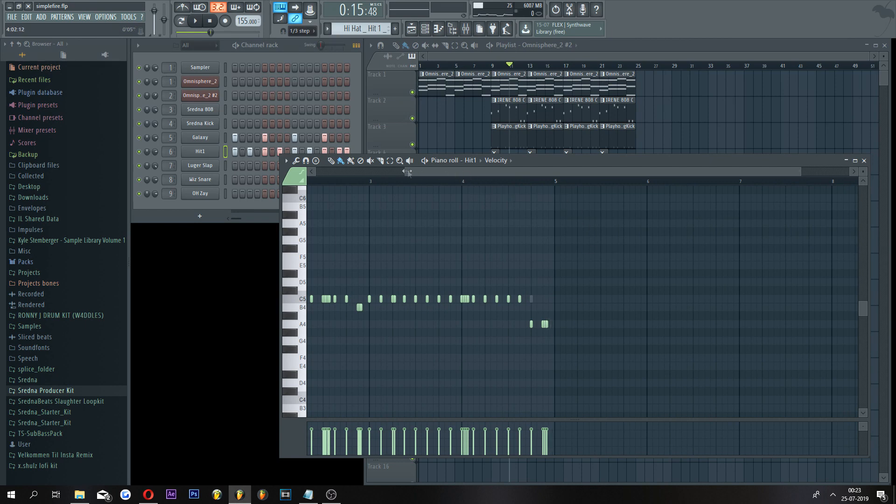
pyautogui.moveTo(407, 172); pyautogui.dragTo(316, 172)
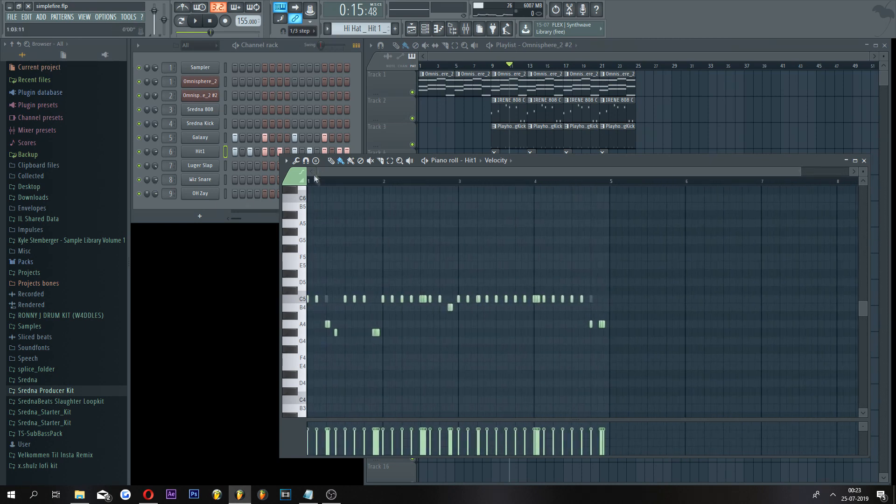
pyautogui.press('space')
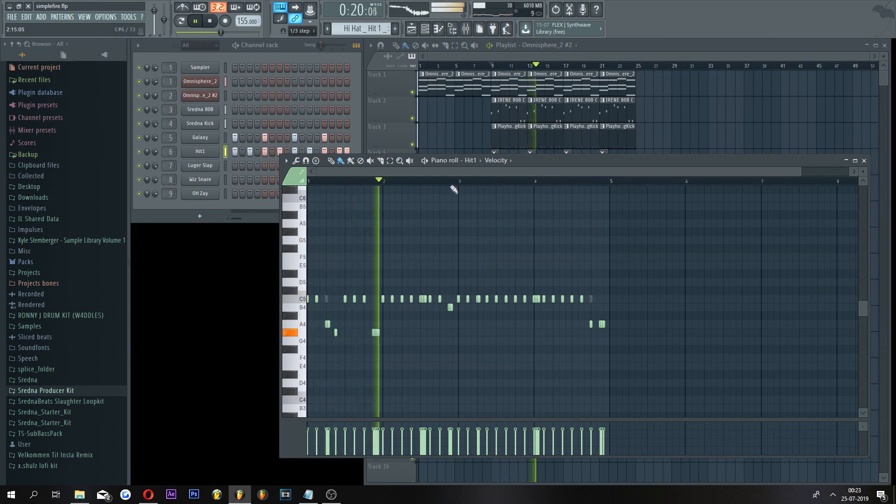
pyautogui.press('space')
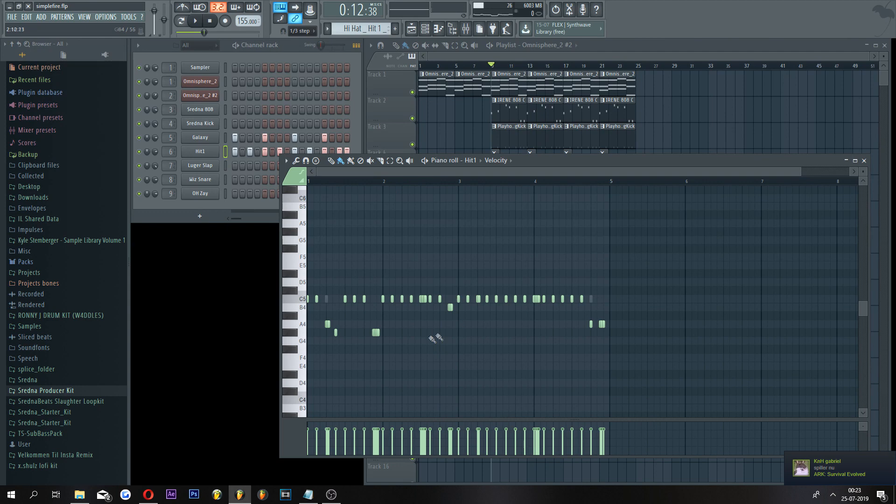
# Step: Extend the C5 roll at the start of bar 4 to ten notes spaced 1/3 step apart, and play it
pyautogui.scroll(-3, 296, 287)
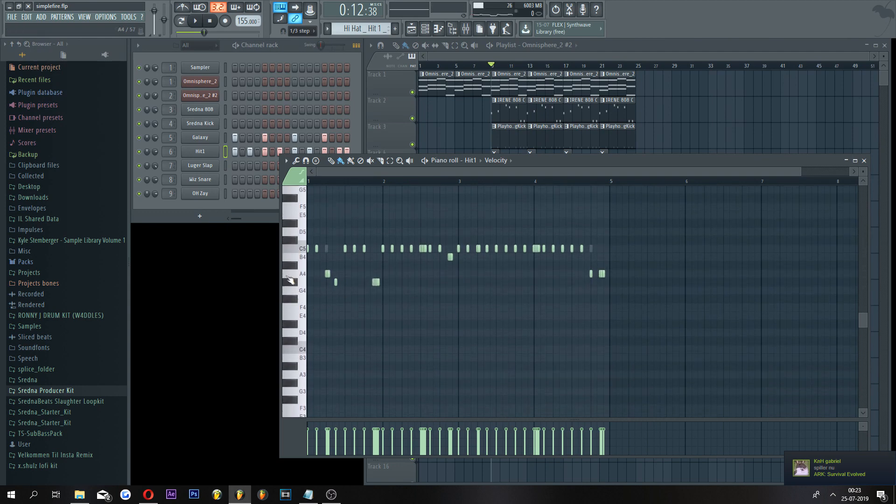
pyautogui.scroll(3, 330, 183)
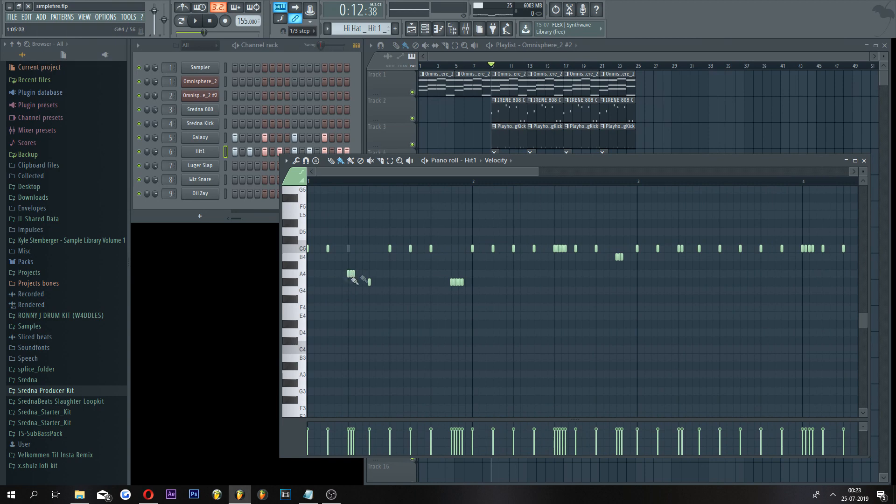
pyautogui.hscroll(5, 377, 265)
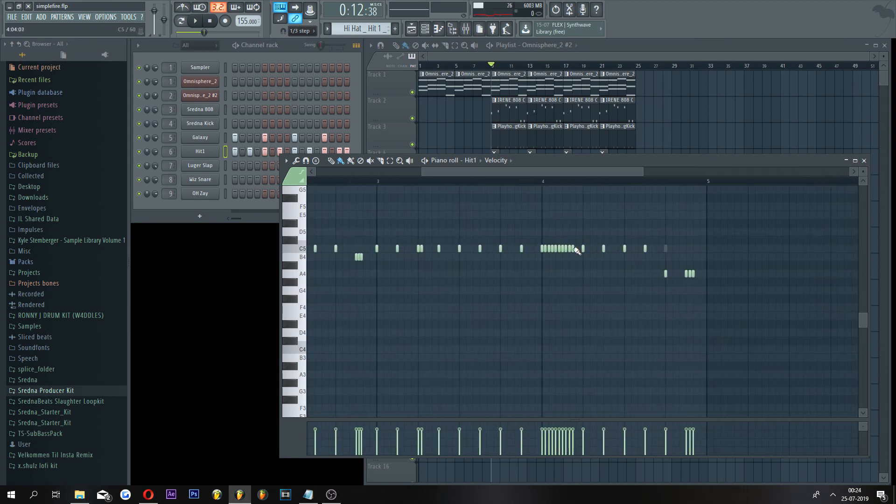
pyautogui.press('space')
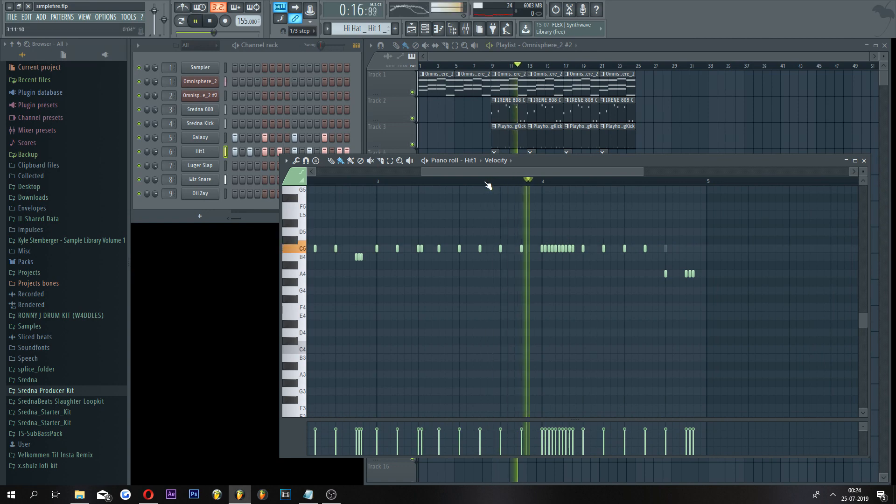
pyautogui.press('space')
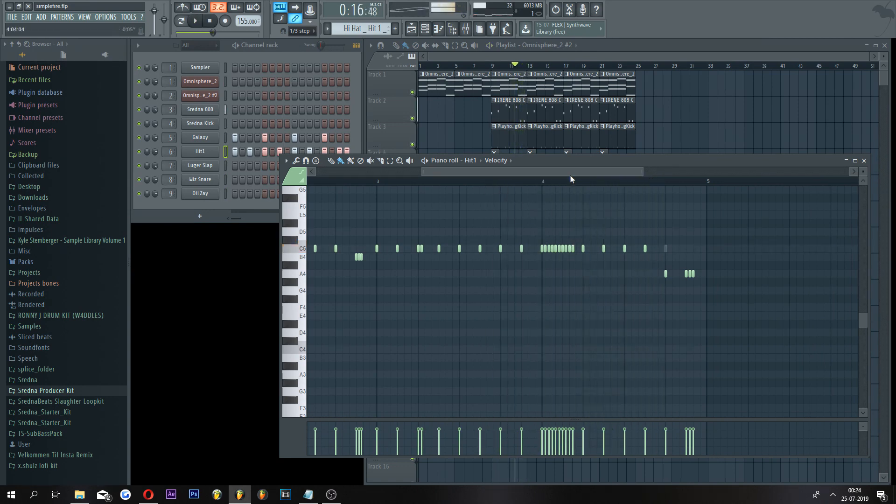
# Step: Trim the C5 roll at the start of bar 4 back to four notes and play the whole pattern from bar 1
pyautogui.hscroll(1, 574, 247)
pyautogui.rightClick(510, 248)
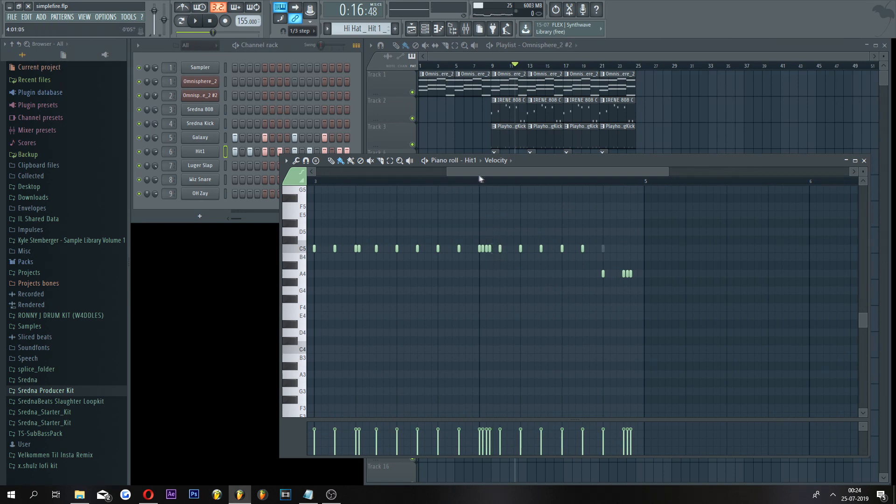
pyautogui.moveTo(449, 173); pyautogui.dragTo(318, 173)
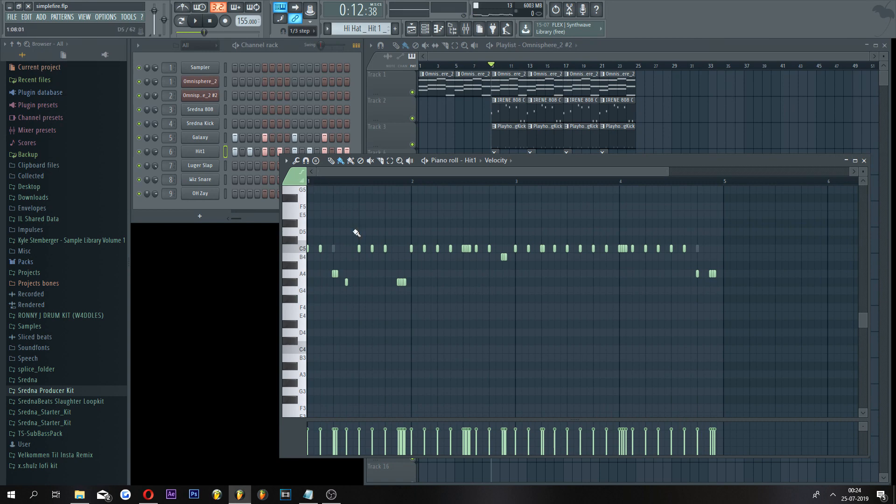
pyautogui.press('space')
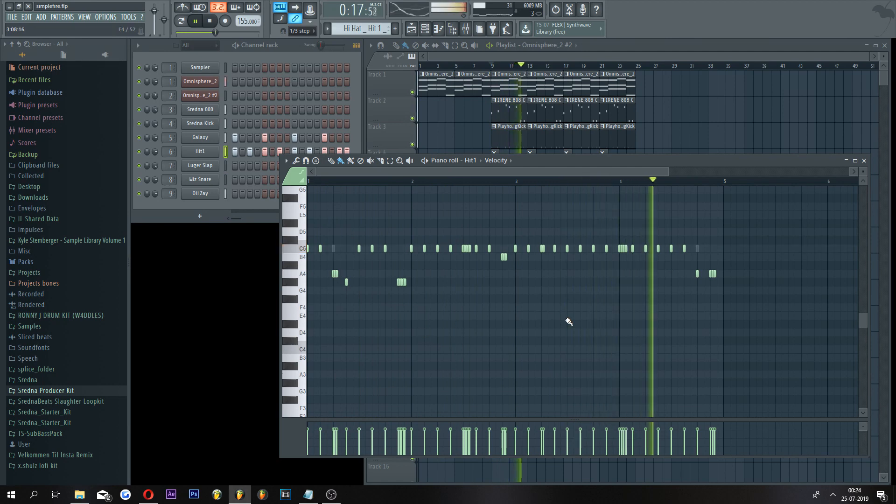
pyautogui.press('space')
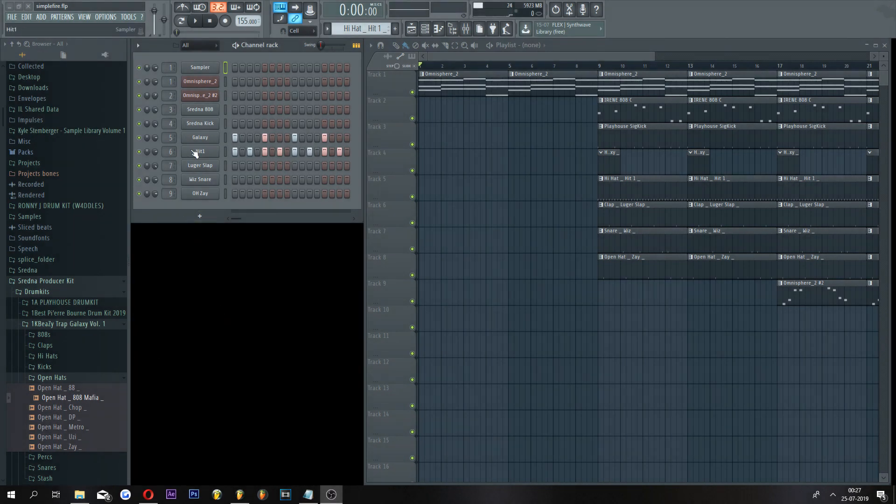
# Step: Open the Effectrix plugin on mixer Insert 6 and select its X-Loop effect
pyautogui.click(466, 30)
pyautogui.moveTo(408, 113); pyautogui.dragTo(375, 118)
pyautogui.click(344, 141)
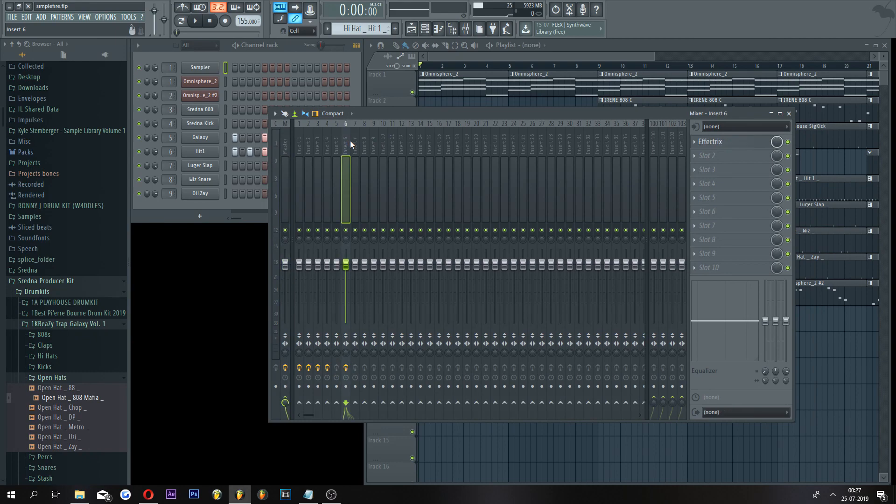
pyautogui.click(724, 145)
pyautogui.moveTo(433, 157); pyautogui.dragTo(442, 181)
pyautogui.click(299, 233)
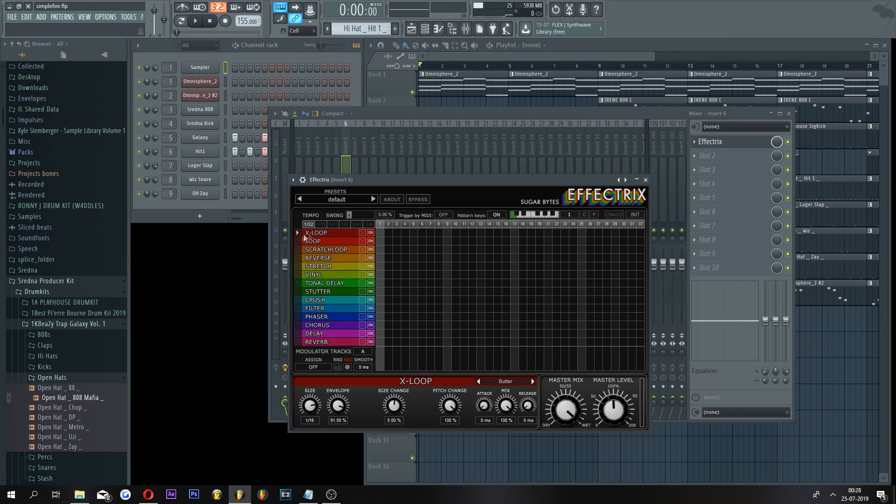
# Step: Load the Downward Stair preset for X-Loop and paint an X-Loop block across steps 29 to 32
pyautogui.click(505, 382)
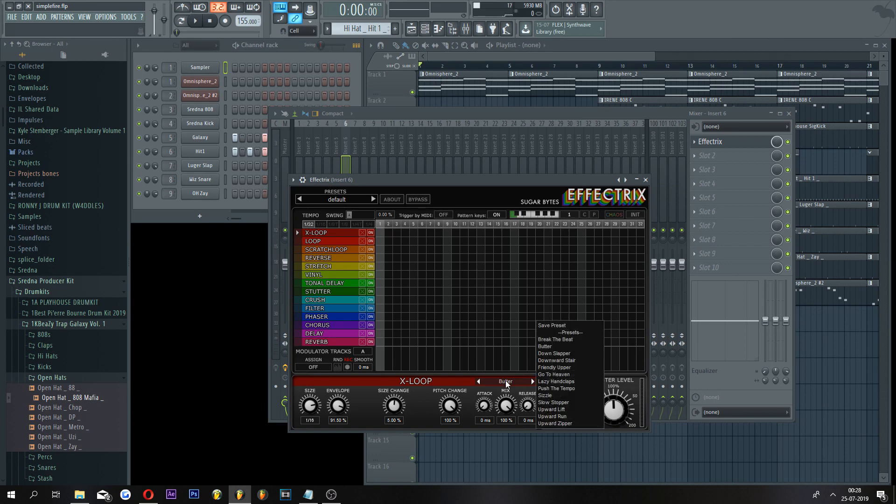
pyautogui.click(558, 361)
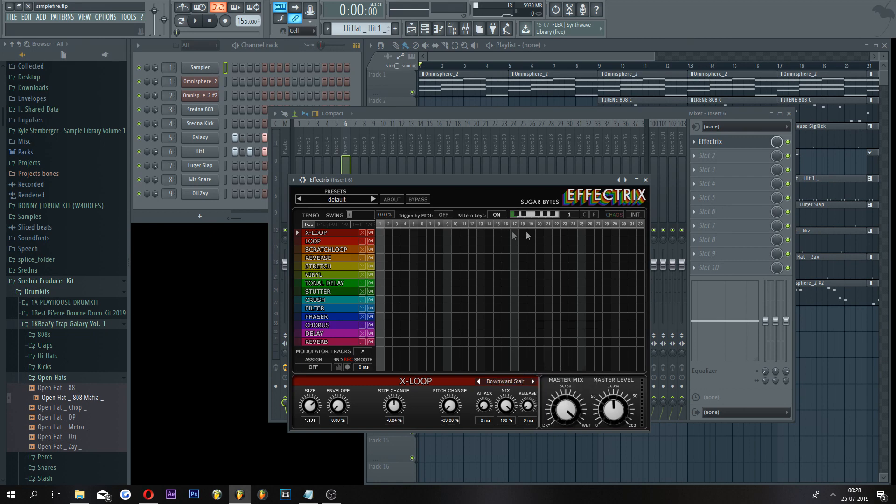
pyautogui.moveTo(617, 233); pyautogui.dragTo(645, 232)
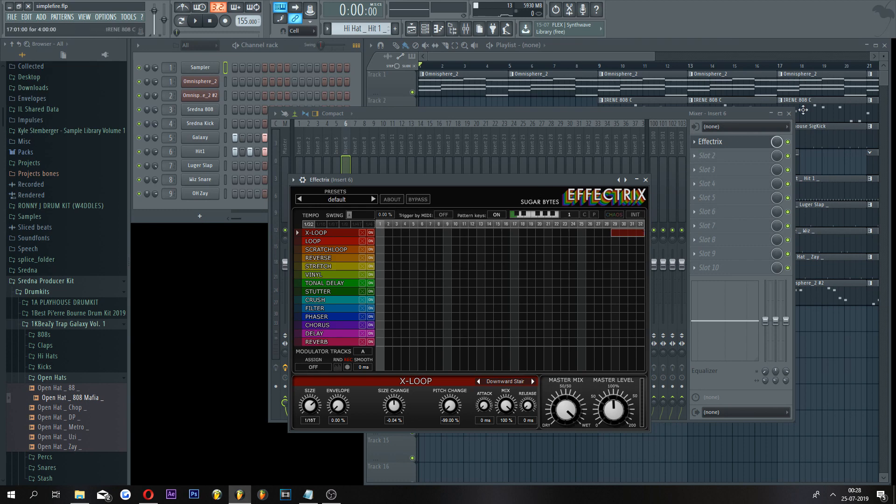
# Step: Close the mixer and play the song from bar 9 with Effectrix in view
pyautogui.click(789, 113)
pyautogui.click(602, 67)
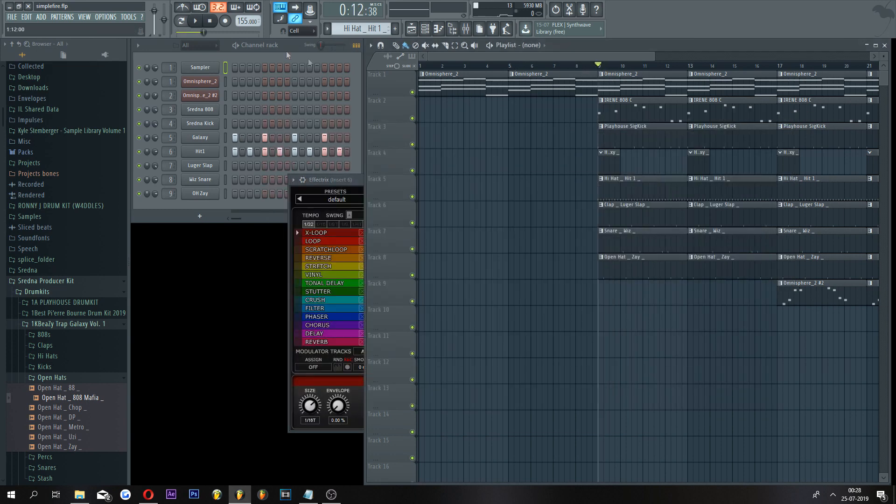
pyautogui.click(199, 24)
pyautogui.click(341, 179)
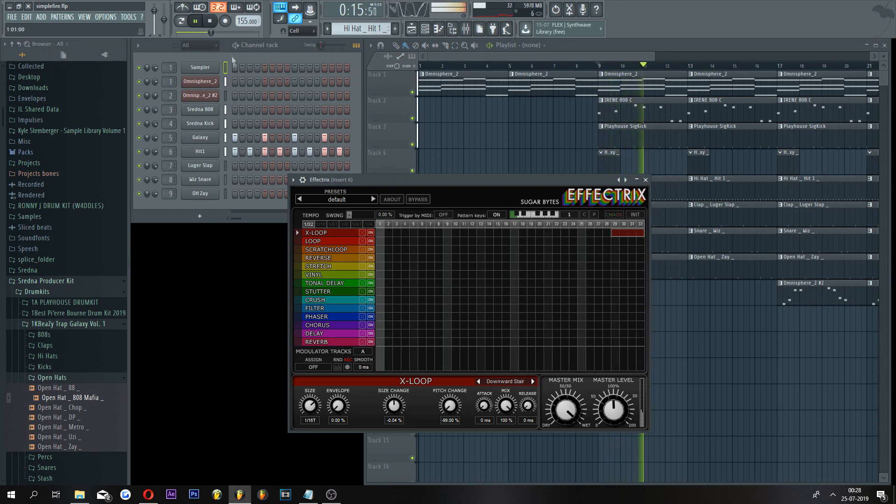
pyautogui.click(211, 21)
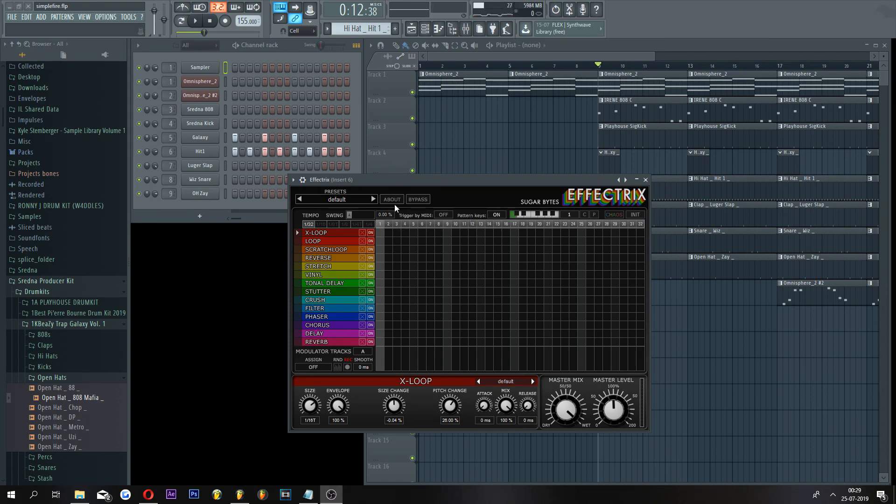
# Step: Load Effectrix's Factory1 preset Drummers Lab 2 without its Reverb block and play the song from bar 9
pyautogui.moveTo(358, 180); pyautogui.dragTo(373, 160)
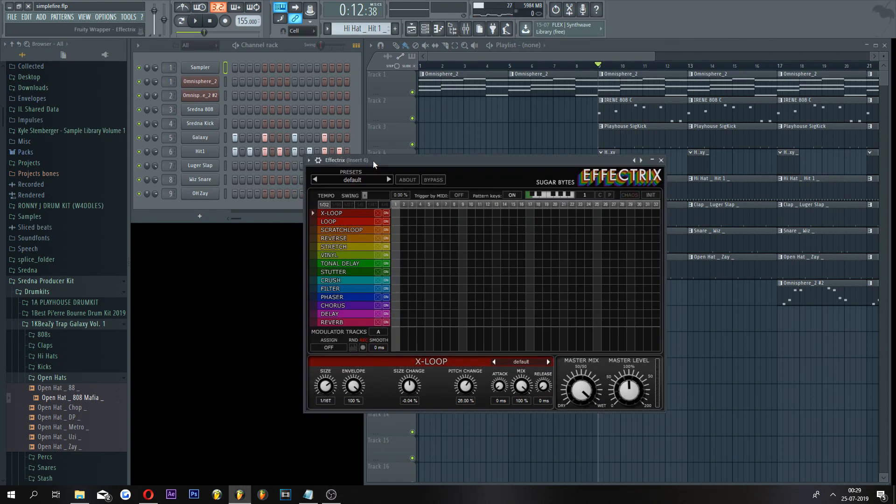
pyautogui.click(355, 179)
pyautogui.moveTo(433, 221)
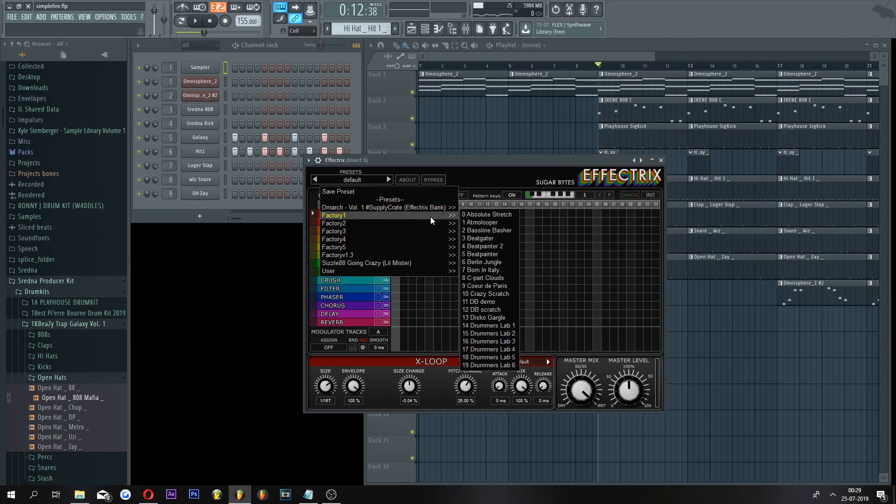
pyautogui.click(495, 335)
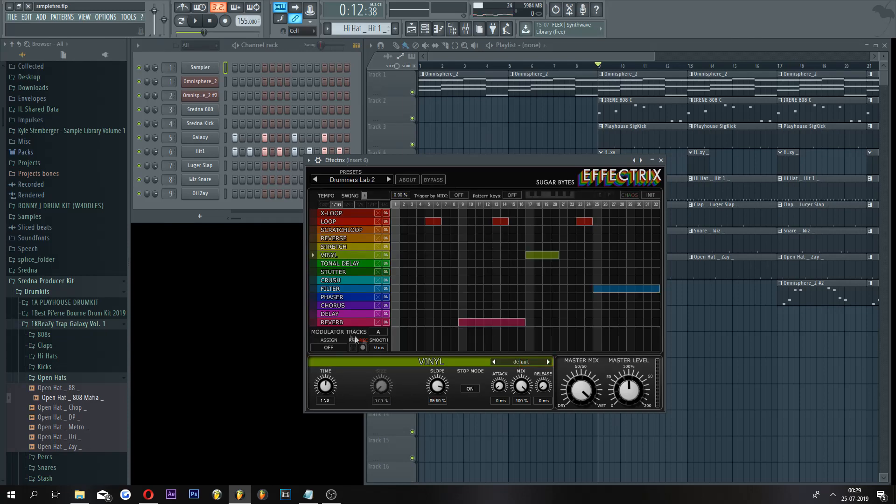
pyautogui.rightClick(496, 321)
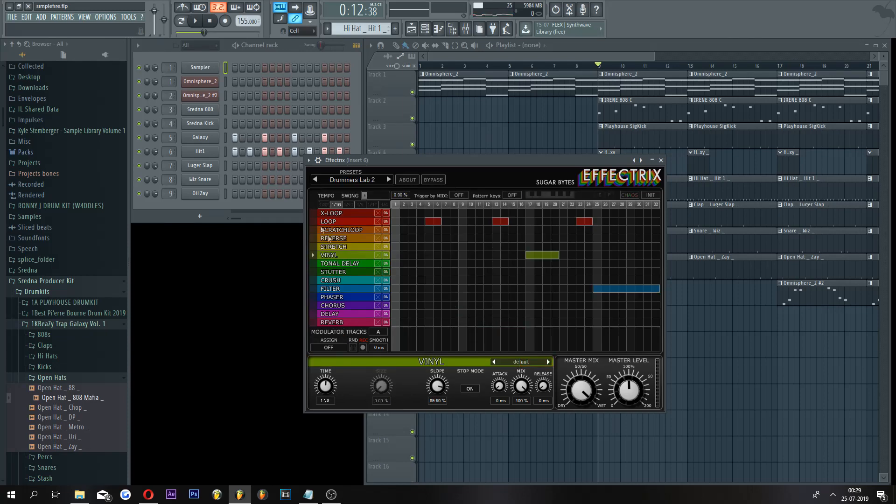
pyautogui.click(196, 22)
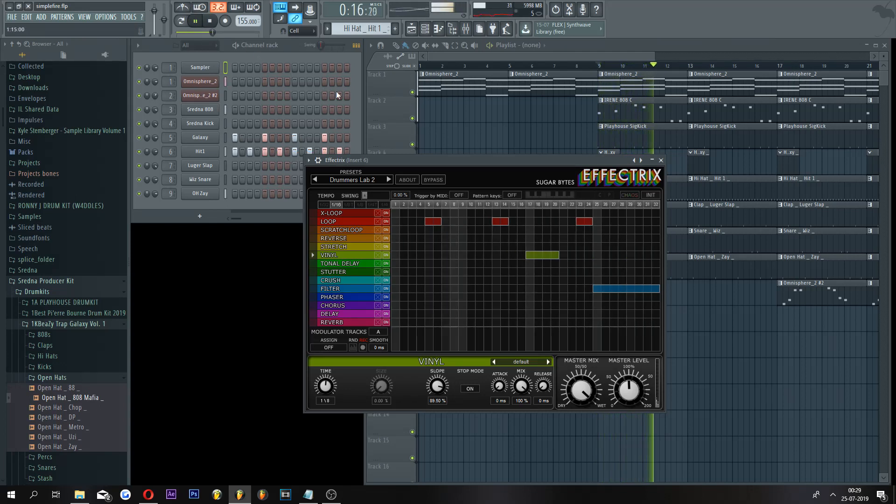
pyautogui.click(212, 22)
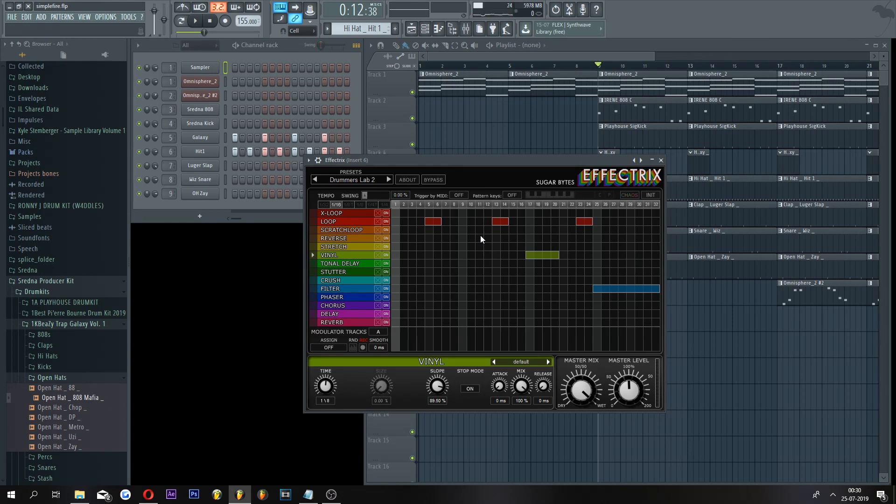
# Step: Load the default preset from Effectrix's User bank
pyautogui.click(362, 179)
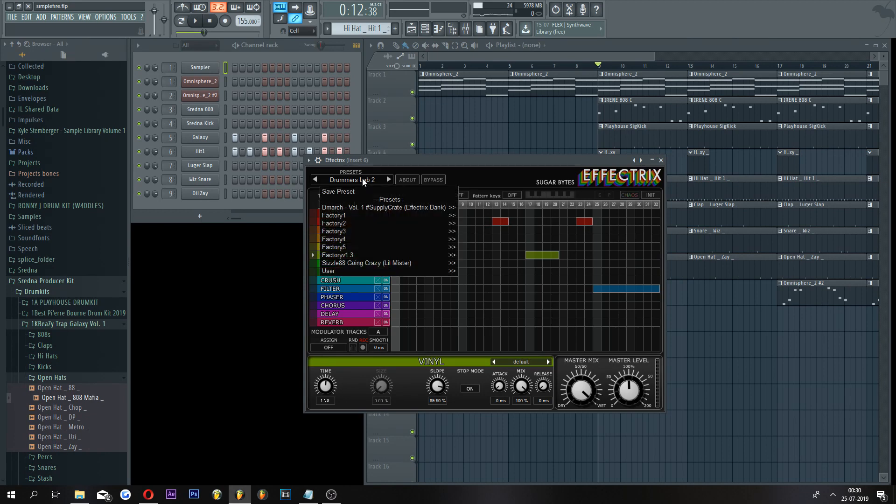
pyautogui.click(386, 274)
pyautogui.click(349, 179)
pyautogui.moveTo(368, 272)
pyautogui.click(468, 274)
pyautogui.click(363, 182)
pyautogui.moveTo(399, 270)
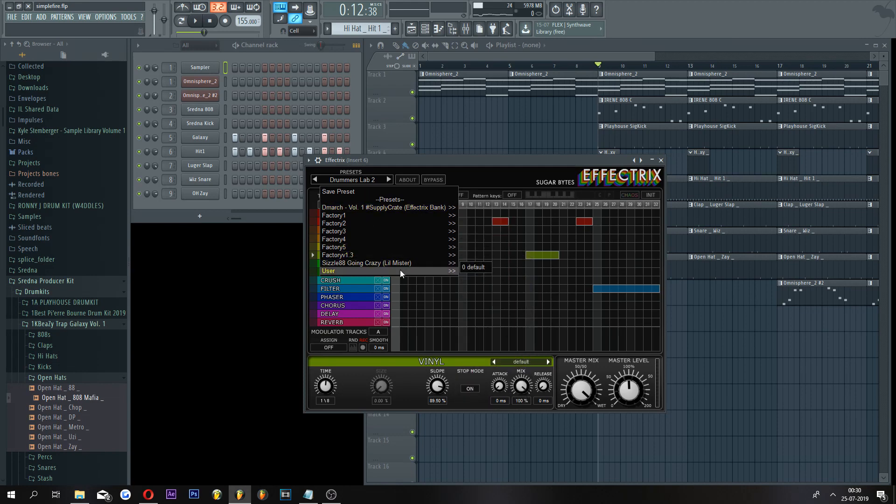
pyautogui.click(482, 270)
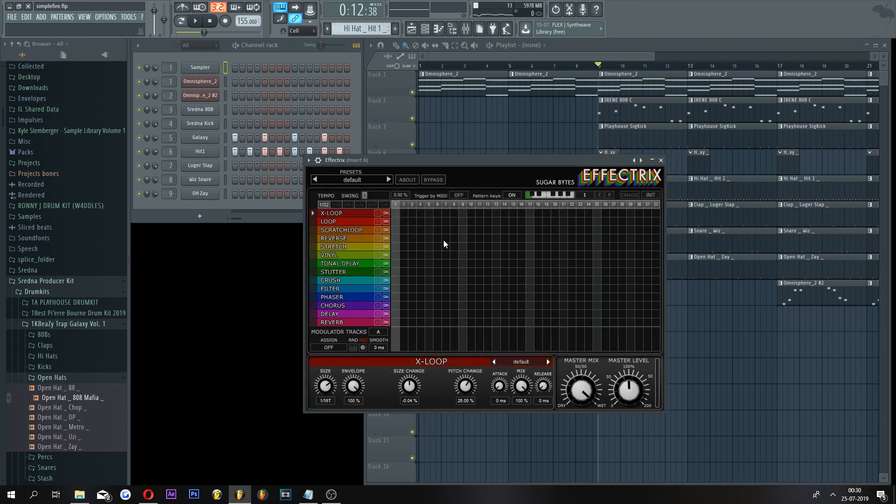
# Step: Place a Reverse block on steps 15 to 16 in Effectrix and play the song from bar 9
pyautogui.click(315, 239)
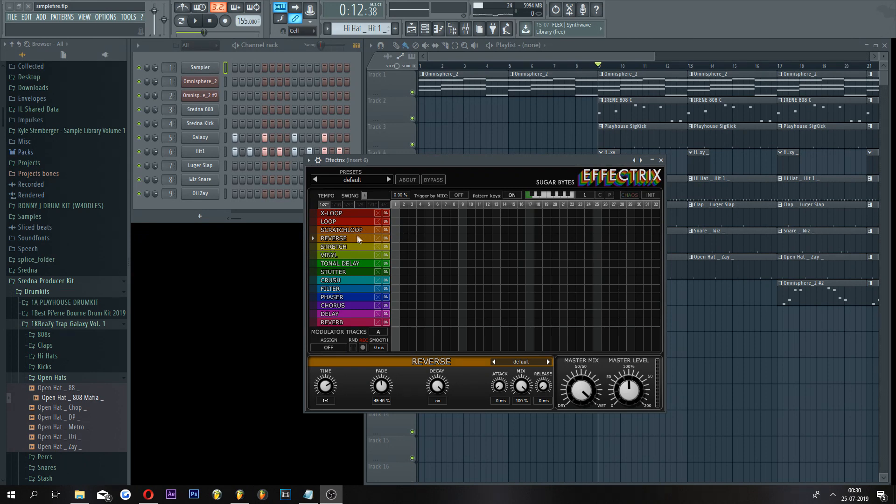
pyautogui.click(516, 238)
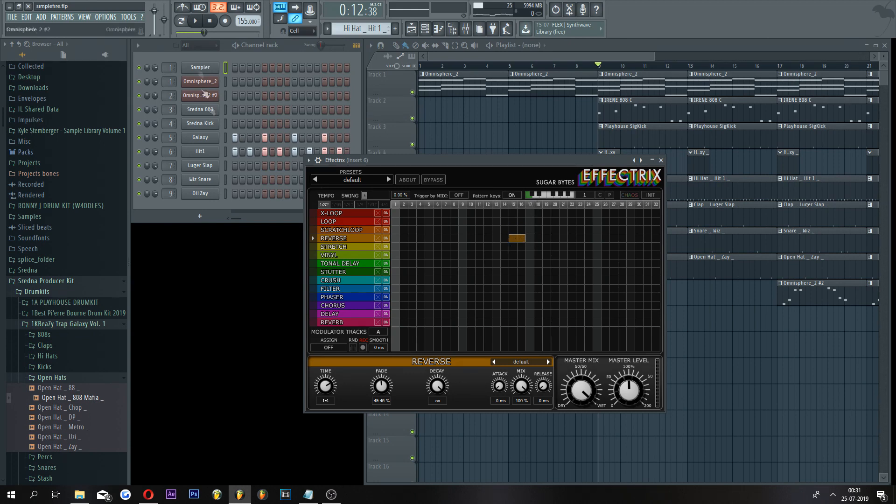
pyautogui.click(196, 22)
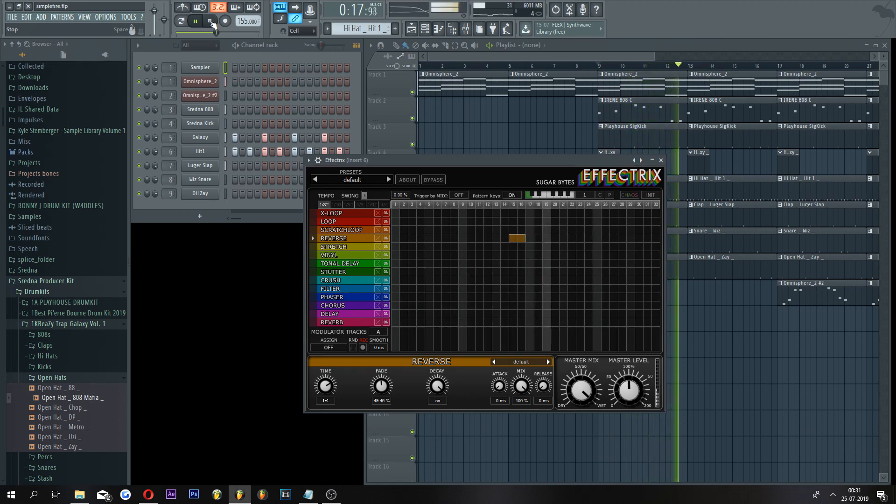
pyautogui.click(210, 24)
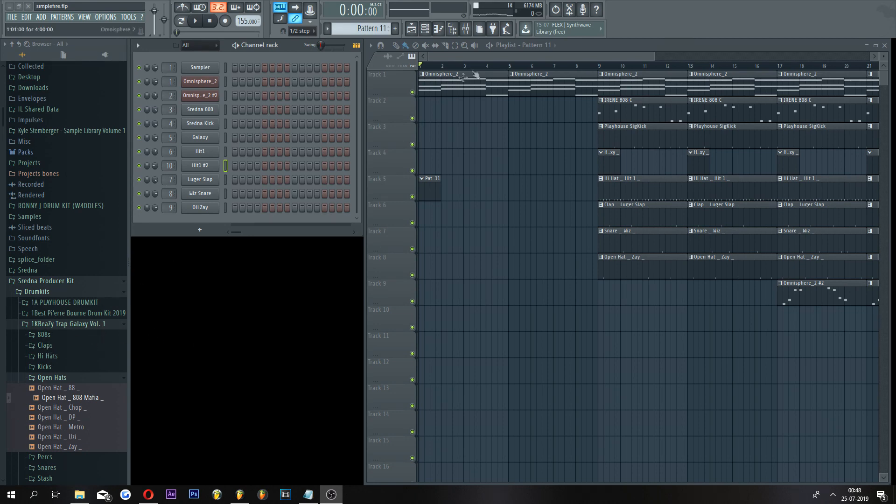
# Step: Check the sample settings of the Hit1 #2 channel and close them
pyautogui.click(447, 59)
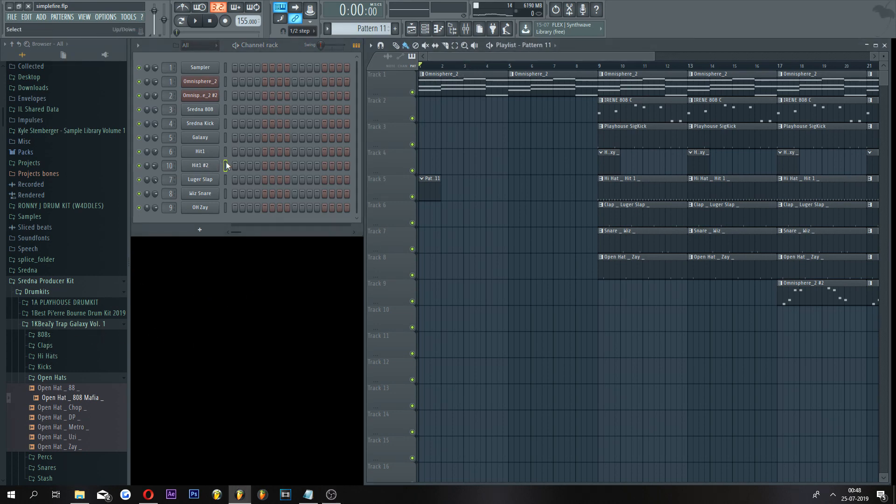
pyautogui.click(209, 165)
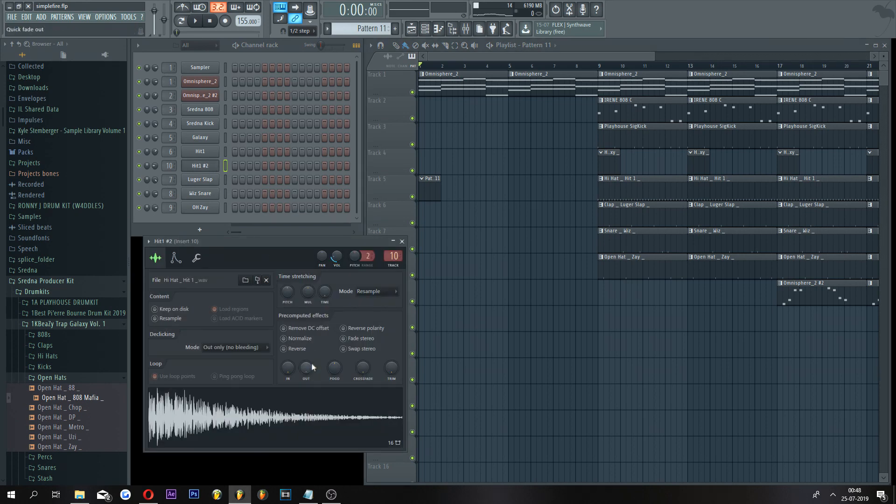
pyautogui.click(402, 242)
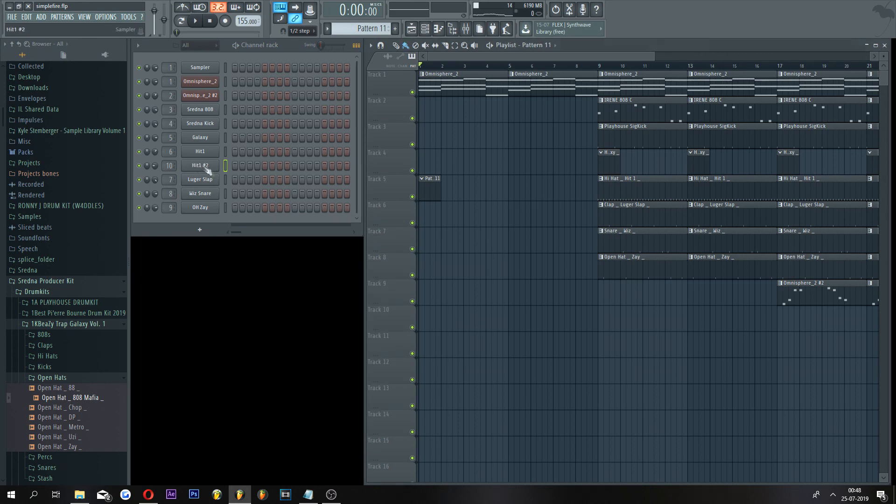
# Step: Fill every 2 steps of the Hit1 channel in Pattern 11 and open its piano roll
pyautogui.rightClick(217, 151)
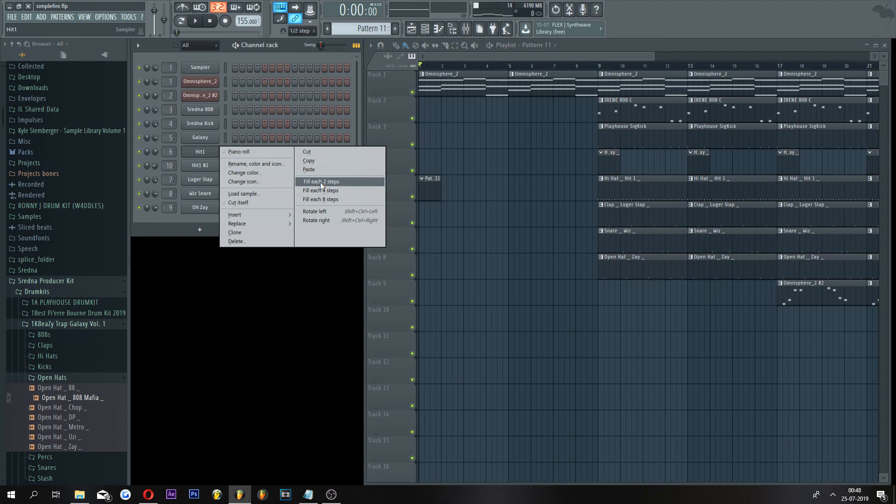
pyautogui.click(320, 182)
pyautogui.rightClick(218, 151)
pyautogui.click(238, 152)
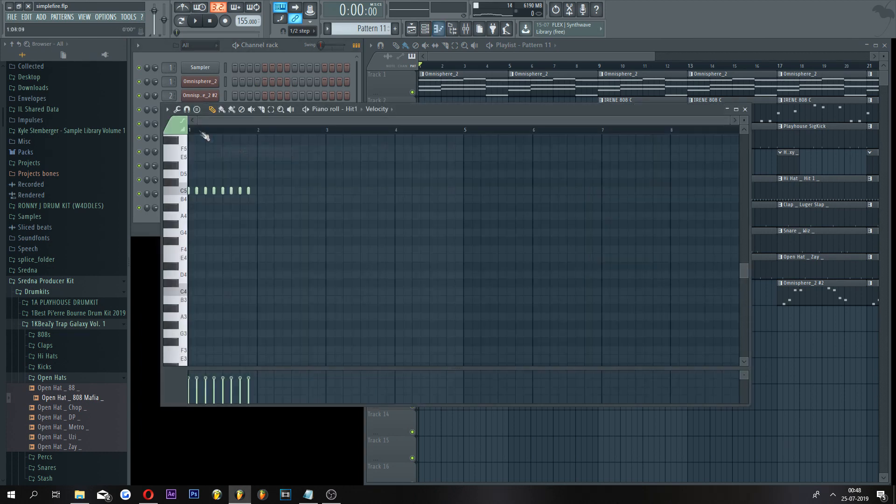
# Step: Set the main snap to Cell, duplicate the Hit1 notes three times to fill four bars, and close the piano roll
pyautogui.moveTo(191, 131)
pyautogui.mouseDown()
pyautogui.moveTo(251, 135)
pyautogui.moveTo(193, 133)
pyautogui.mouseUp()
pyautogui.click(303, 31)
pyautogui.click(300, 54)
pyautogui.hotkey('ctrl', 'b')
pyautogui.hotkey('ctrl', 'b')
pyautogui.hotkey('ctrl', 'b')
pyautogui.click(198, 134)
pyautogui.click(745, 108)
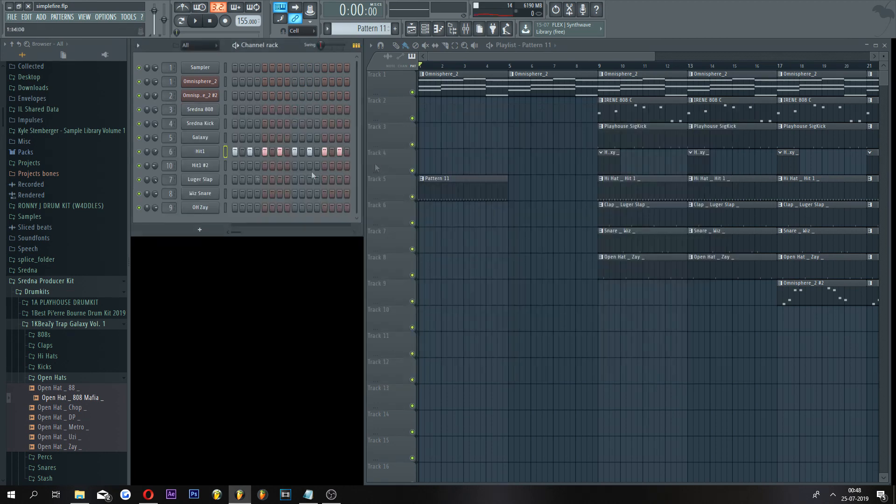
# Step: Mute the Hit1 channel and open the Hit1 #2 piano roll with the main snap at 1/2 step
pyautogui.click(139, 151)
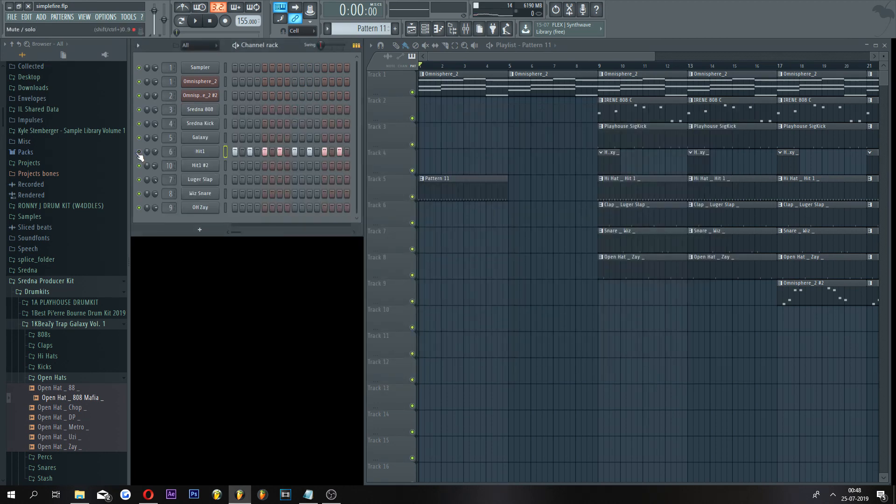
pyautogui.rightClick(209, 166)
pyautogui.click(233, 165)
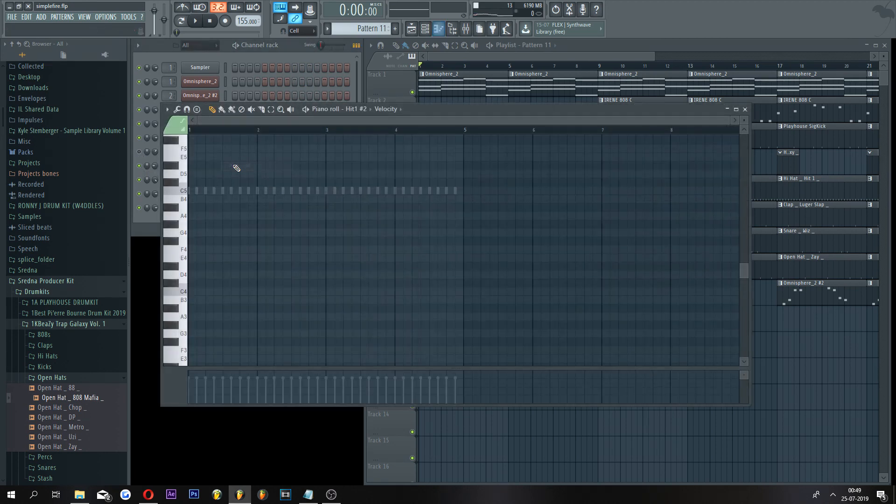
pyautogui.click(304, 33)
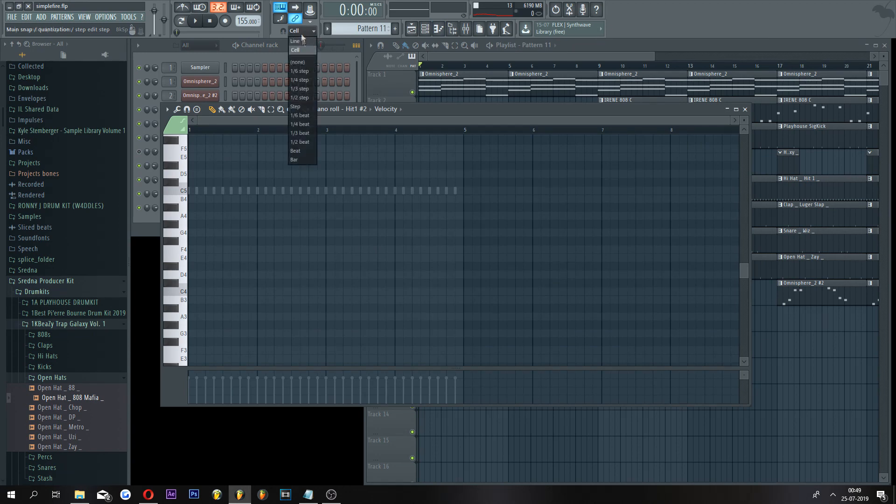
pyautogui.click(309, 99)
pyautogui.scroll(5, 331, 201)
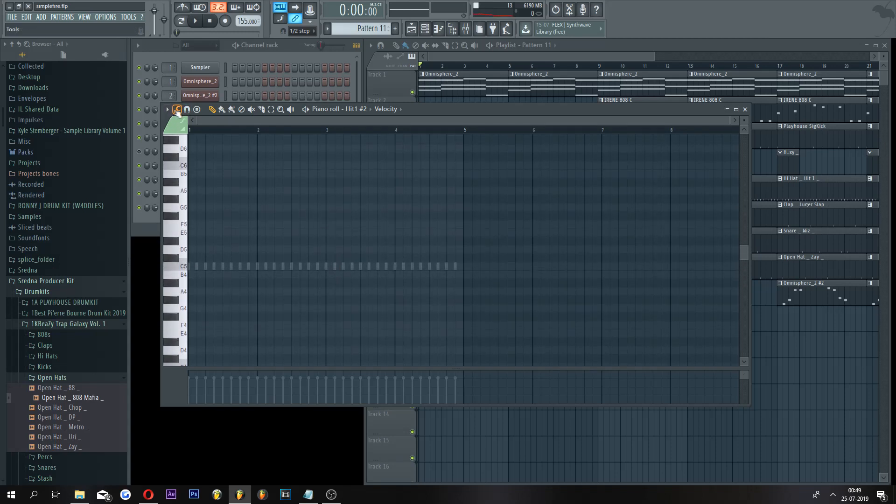
# Step: Generate a random note pattern for Hit1 #2 in A m6 with octave 3, range 2 and stack 1
pyautogui.click(177, 111)
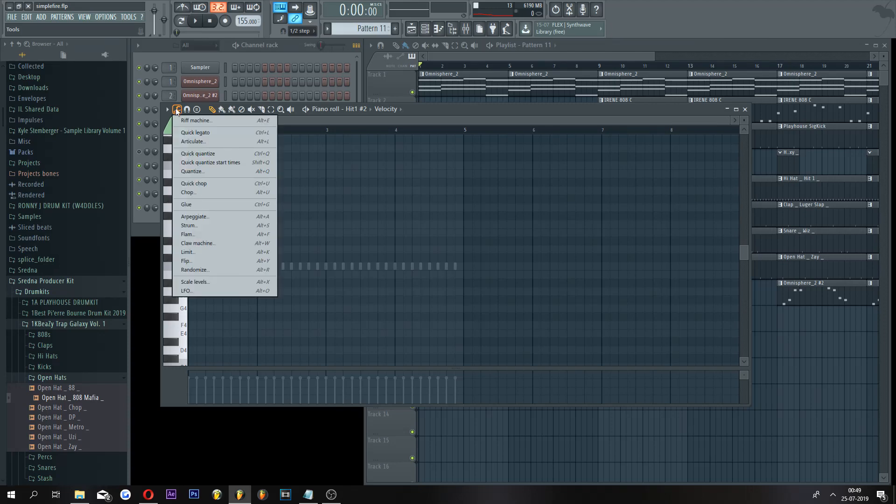
pyautogui.click(194, 270)
pyautogui.scroll(-2, 408, 177)
pyautogui.moveTo(509, 180); pyautogui.dragTo(532, 169)
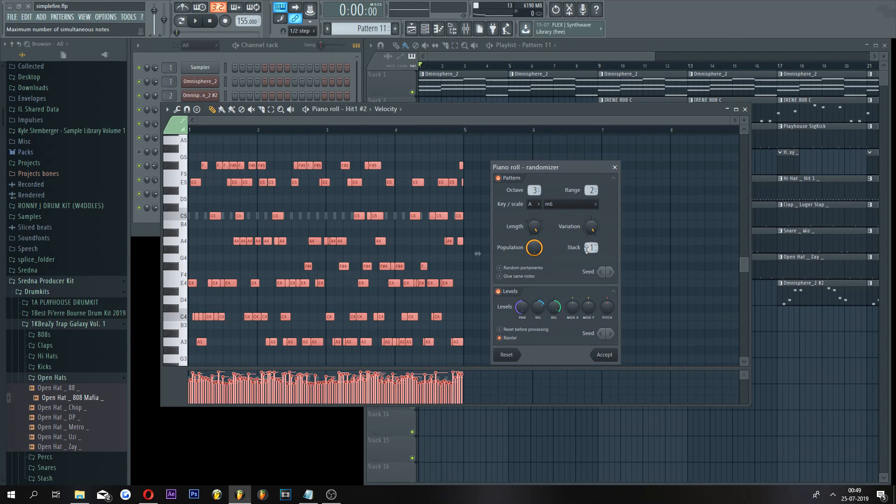
pyautogui.moveTo(592, 248); pyautogui.dragTo(592, 250)
# Step: Randomize the pan, velocity and release levels of the Hit1 #2 notes and accept the randomizer settings
pyautogui.click(522, 307)
pyautogui.moveTo(522, 306); pyautogui.dragTo(556, 317)
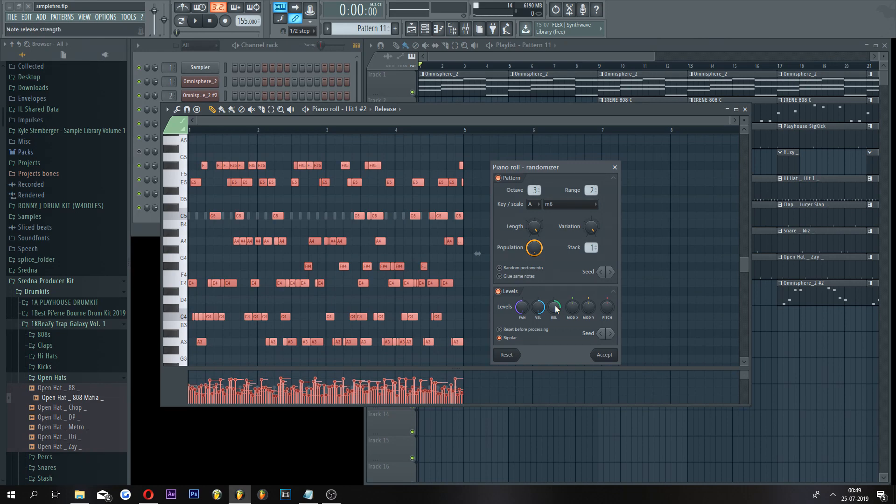
pyautogui.click(605, 359)
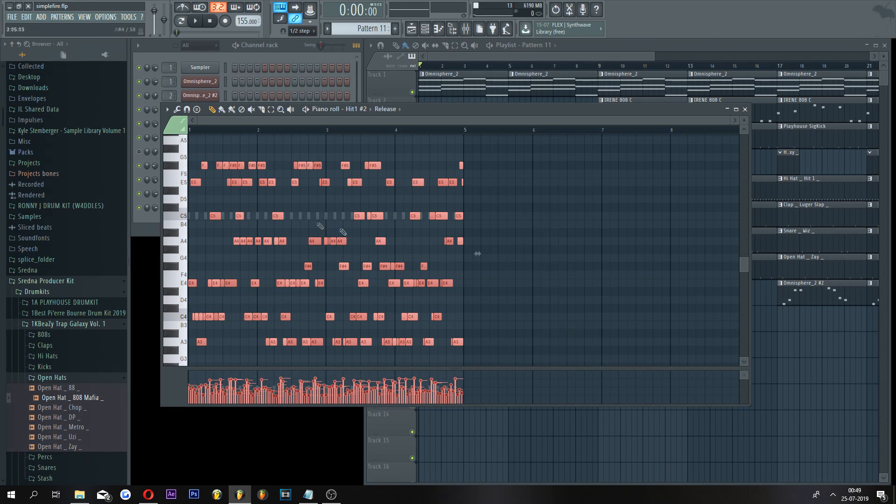
# Step: Play Pattern 11 to hear the randomized Hit1 #2 notes and stop playback
pyautogui.click(142, 230)
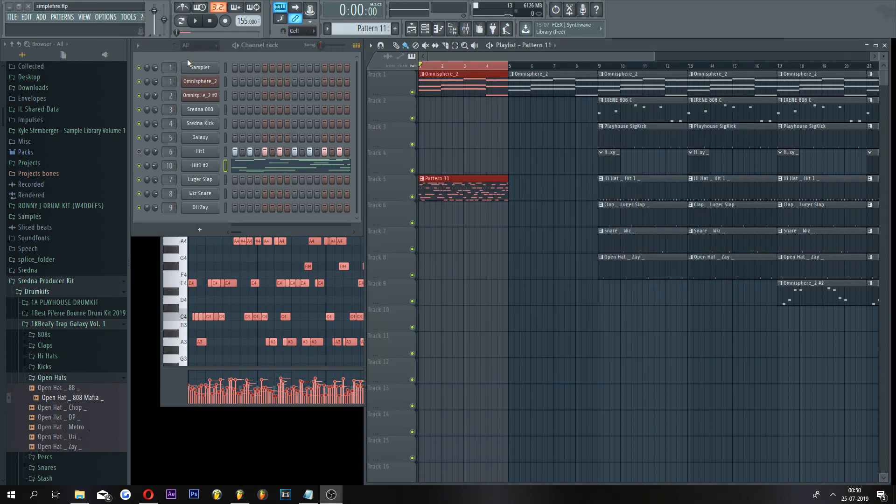
pyautogui.click(196, 26)
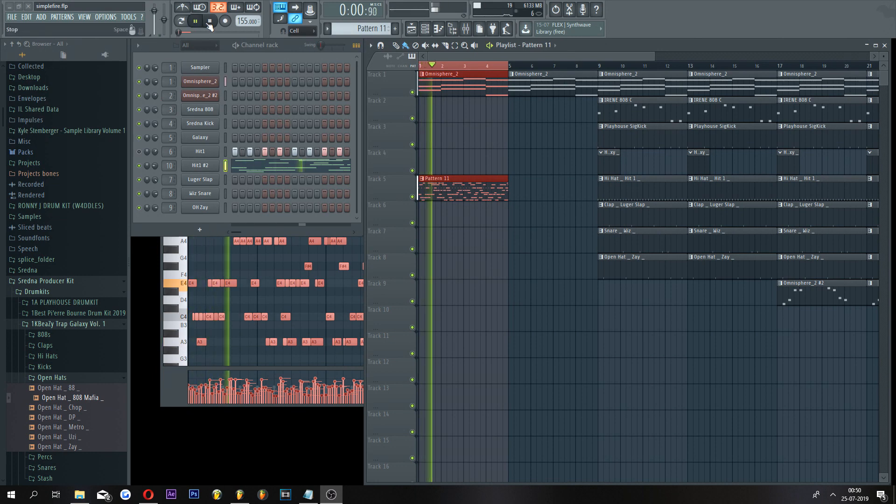
pyautogui.click(211, 22)
# Step: Open the mixer at Insert 10 and load HalfTime into its first effect slot
pyautogui.click(166, 240)
pyautogui.moveTo(505, 106); pyautogui.dragTo(571, 175)
pyautogui.click(466, 31)
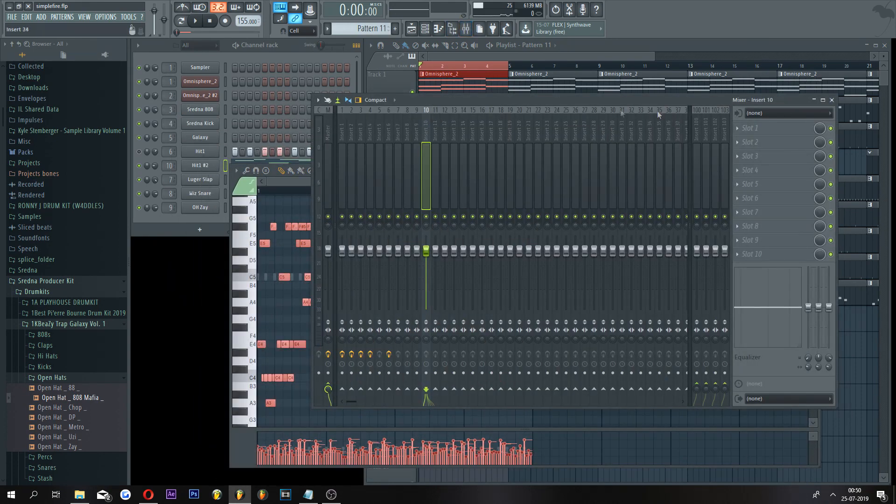
pyautogui.click(742, 133)
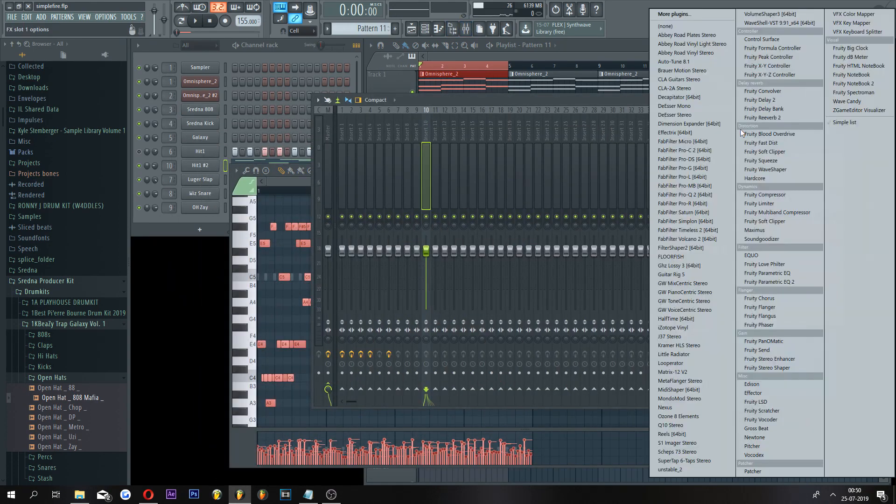
pyautogui.click(704, 321)
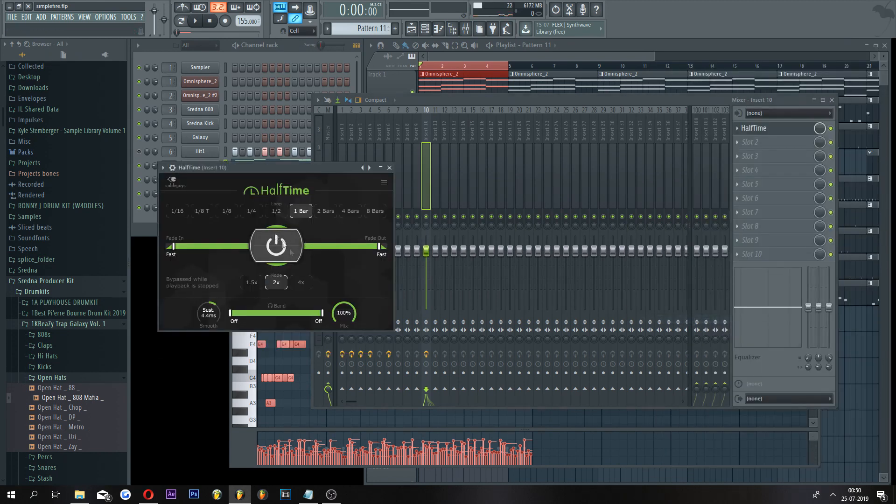
# Step: Set HalfTime to 4x mode with a 1 Bar loop and 500 ms Swell smoothing, audition it, and close it
pyautogui.click(302, 282)
pyautogui.click(307, 213)
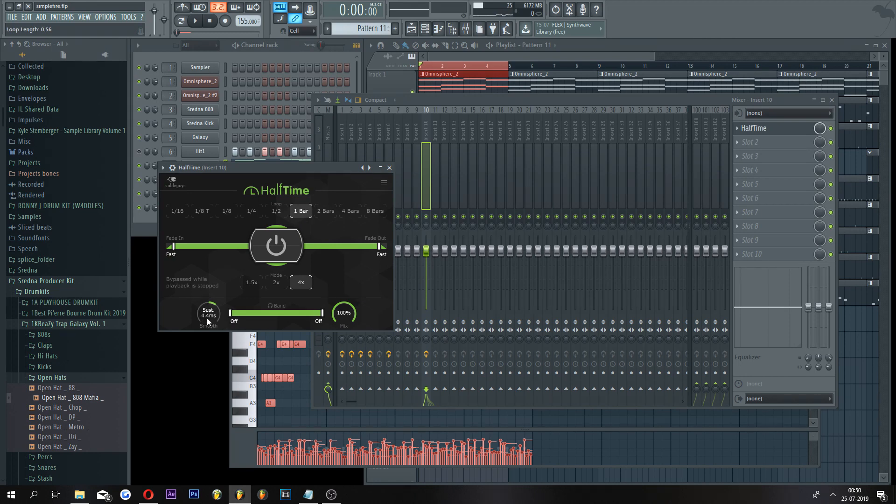
pyautogui.moveTo(207, 319); pyautogui.dragTo(208, 261)
pyautogui.click(197, 21)
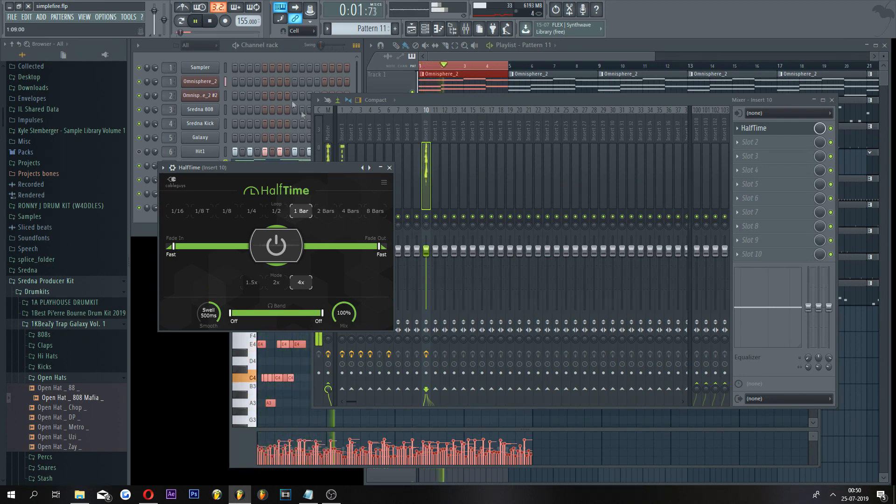
pyautogui.click(389, 167)
pyautogui.click(211, 21)
# Step: Add Fruity Reeverb 2 to slot 2 of Insert 10, audition it, and close its window
pyautogui.click(772, 144)
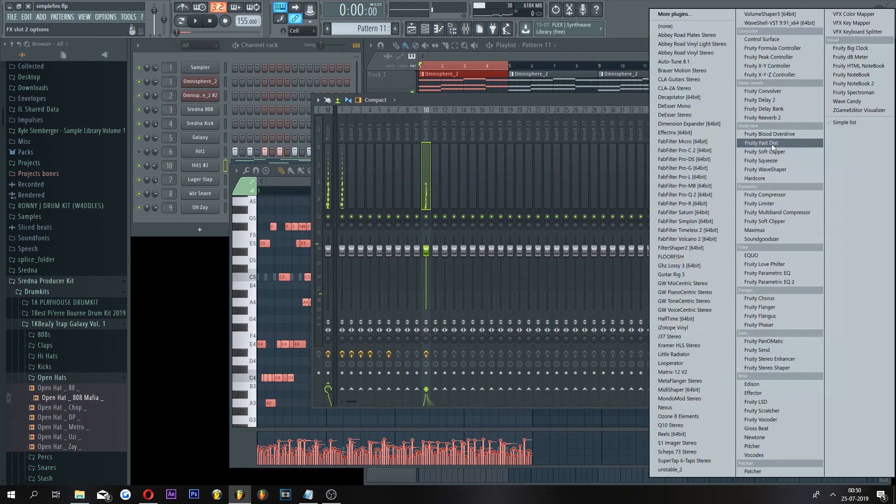
pyautogui.click(762, 117)
pyautogui.click(195, 20)
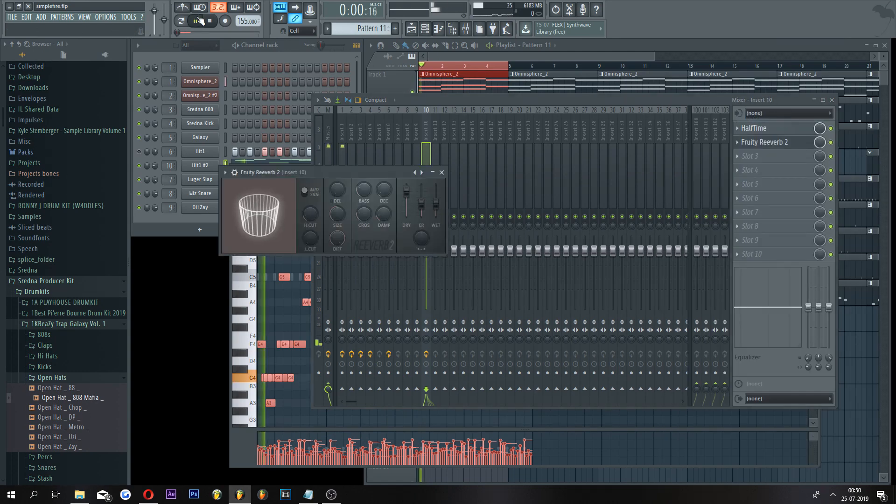
pyautogui.click(441, 173)
pyautogui.press('space')
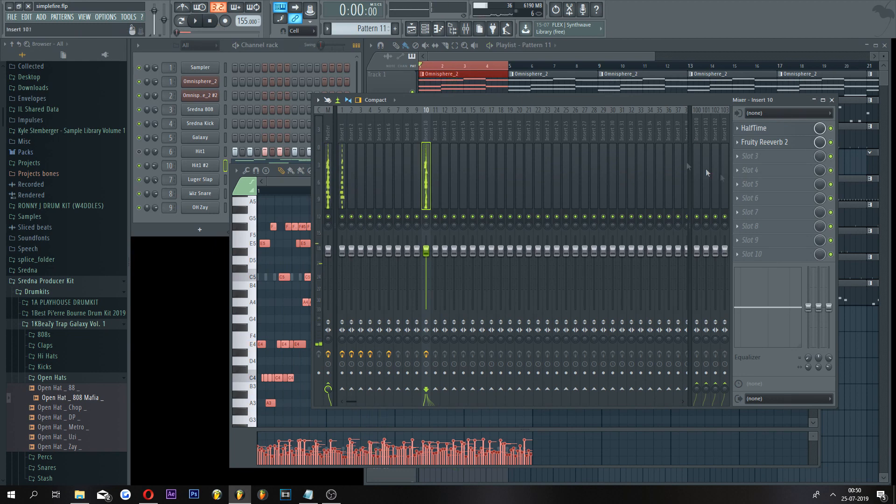
# Step: Add Fruity Parametric EQ 2 to slot 3 of Insert 10, cutting the lows with band 1 and lowering band 7
pyautogui.click(752, 156)
pyautogui.click(801, 284)
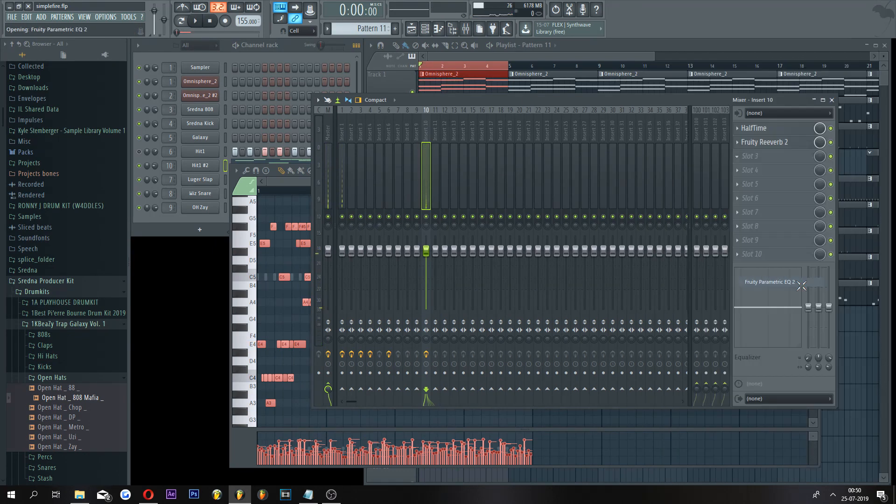
pyautogui.moveTo(179, 163); pyautogui.dragTo(236, 204)
pyautogui.moveTo(262, 162); pyautogui.dragTo(295, 181)
# Step: During playback, lower EQ band 7 further and move band 1 to about 747 Hz at -18 dB, then close the EQ
pyautogui.click(195, 20)
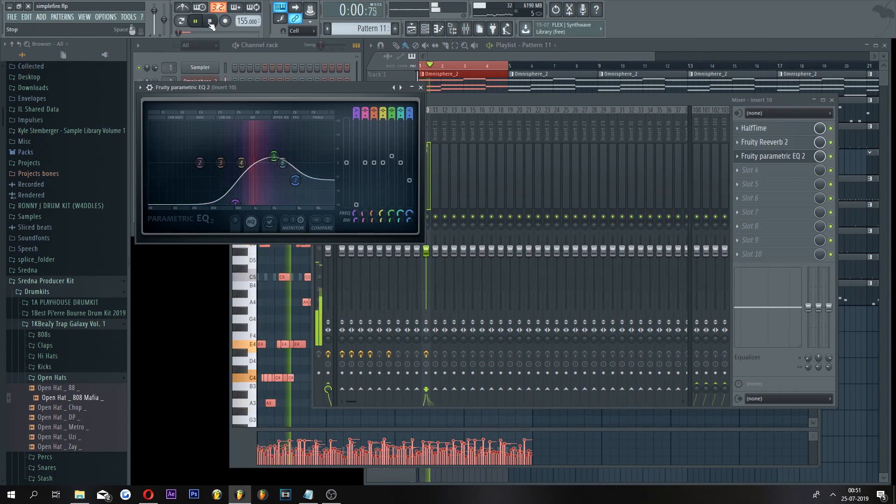
pyautogui.moveTo(296, 182); pyautogui.dragTo(291, 194)
pyautogui.moveTo(235, 205); pyautogui.dragTo(246, 204)
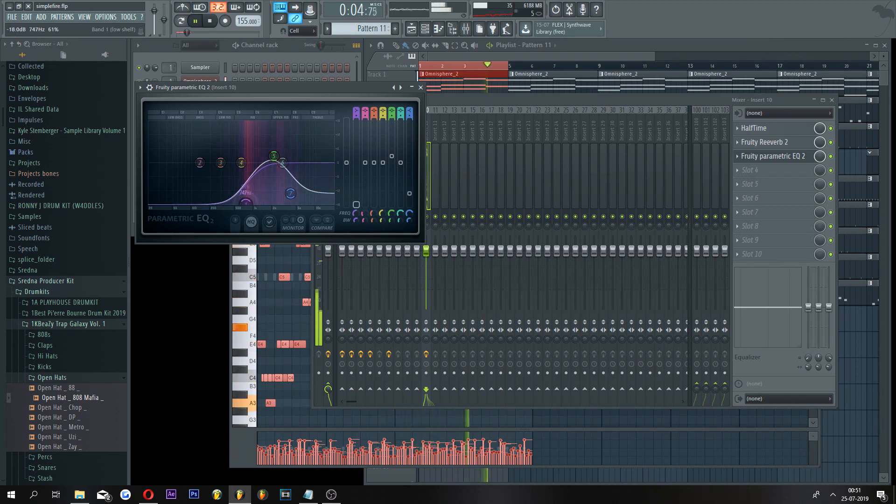
pyautogui.click(421, 87)
pyautogui.press('space')
# Step: Add Gross Beat to slot 4 of Insert 10 and apply the Sidechain volume preset
pyautogui.click(751, 170)
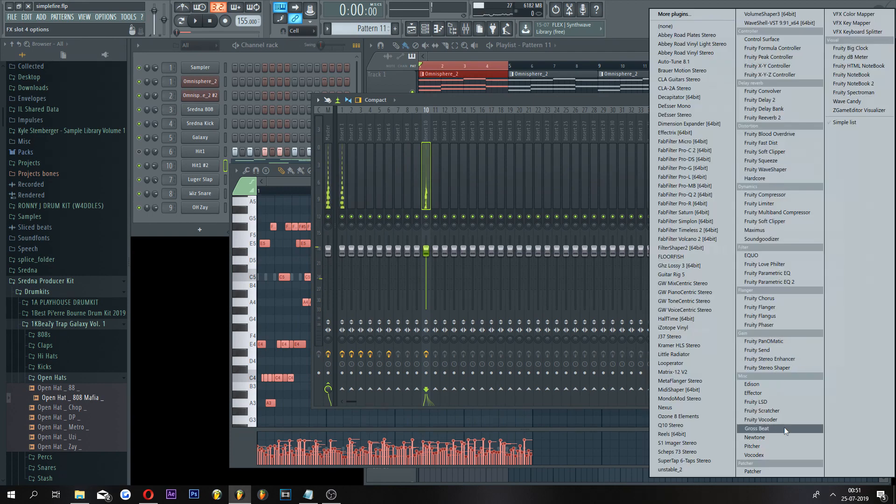
pyautogui.click(784, 430)
pyautogui.click(168, 295)
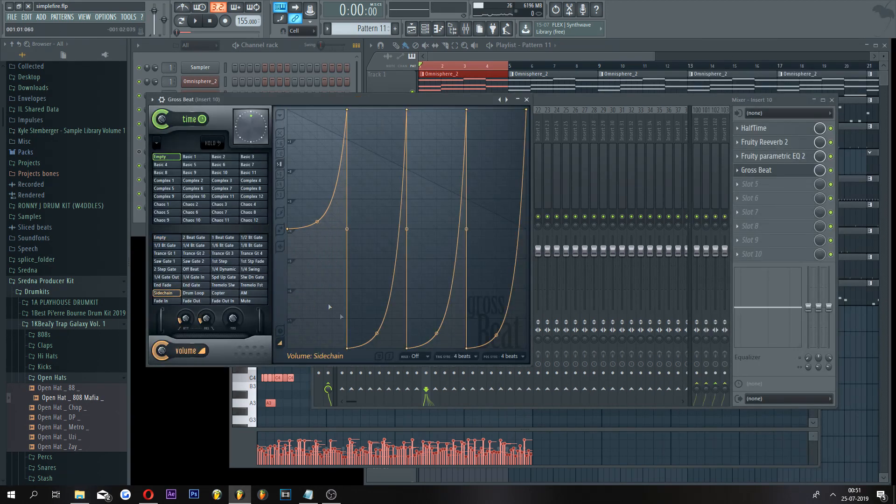
# Step: Raise the three low points of Gross Beat's Sidechain volume envelope to about half level, audition it, and close the plugin
pyautogui.moveTo(347, 348); pyautogui.dragTo(335, 230)
pyautogui.moveTo(408, 348); pyautogui.dragTo(394, 232)
pyautogui.moveTo(469, 347); pyautogui.dragTo(443, 226)
pyautogui.click(195, 21)
pyautogui.click(526, 100)
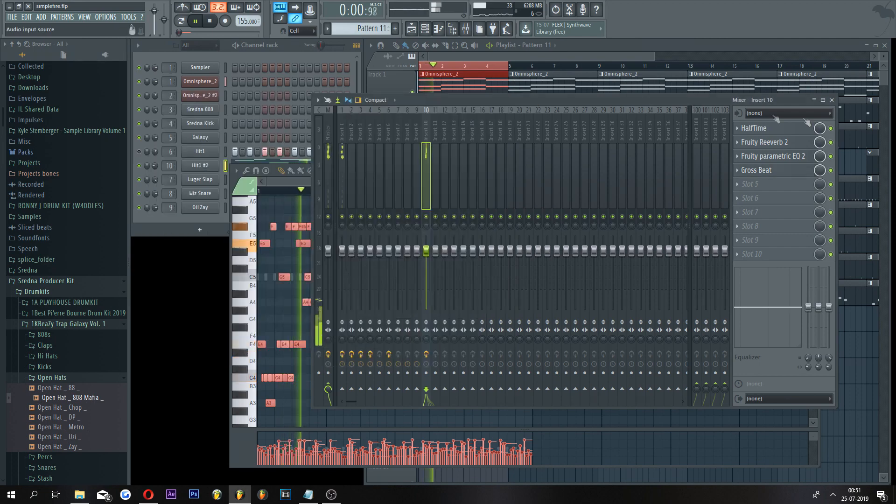
# Step: Close the mixer and the piano roll, listen to Pattern 11 with its effects, and stop playback
pyautogui.click(831, 100)
pyautogui.click(815, 170)
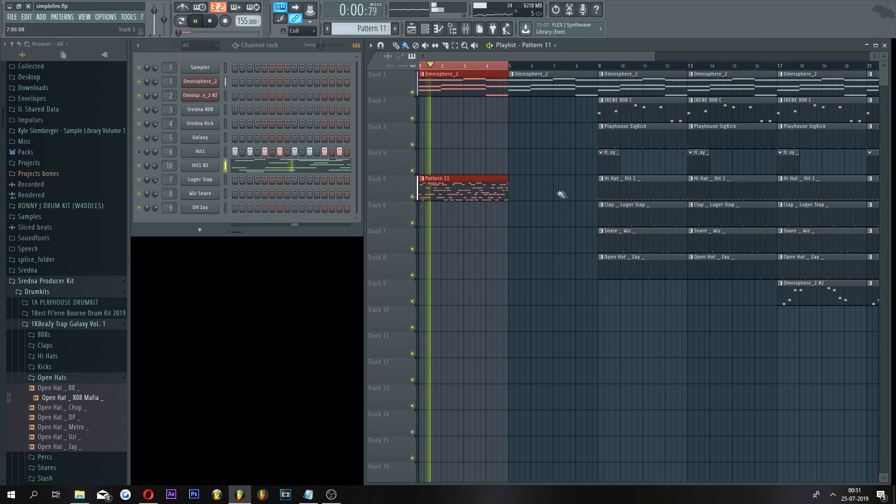
pyautogui.press('space')
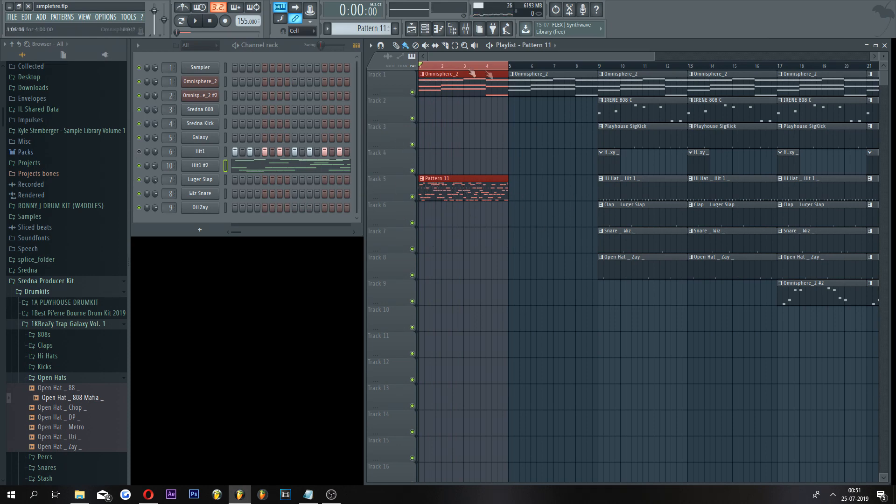
# Step: Examine the randomized notes in the Hit1 #2 piano roll, close it, and examine the full playlist arrangement
pyautogui.click(255, 174)
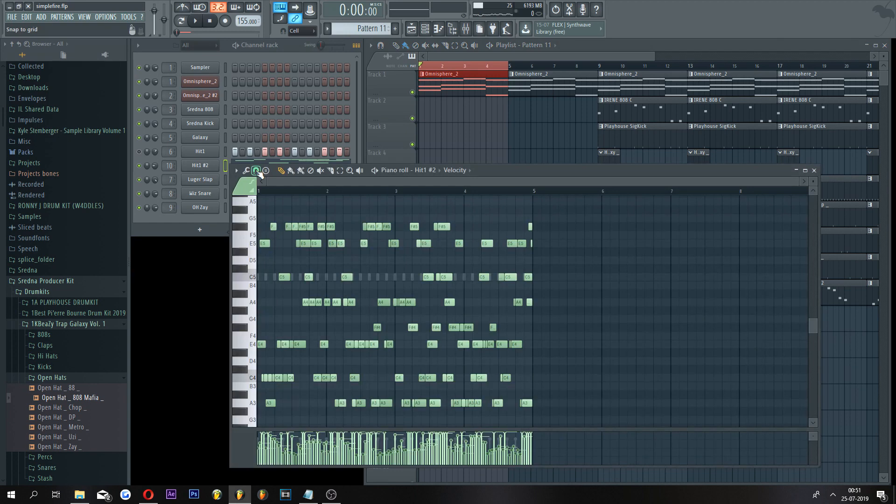
pyautogui.scroll(-2, 586, 336)
pyautogui.scroll(2, 587, 336)
pyautogui.scroll(-1, 537, 341)
pyautogui.scroll(3, 537, 341)
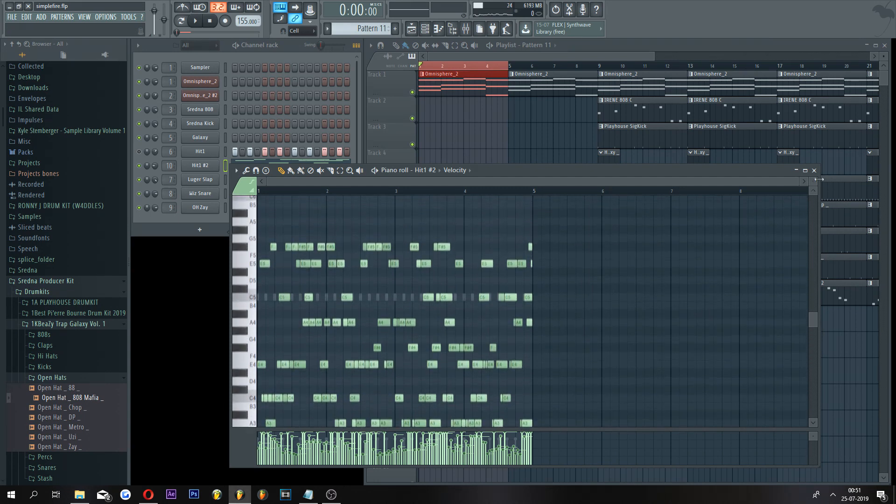
pyautogui.click(814, 171)
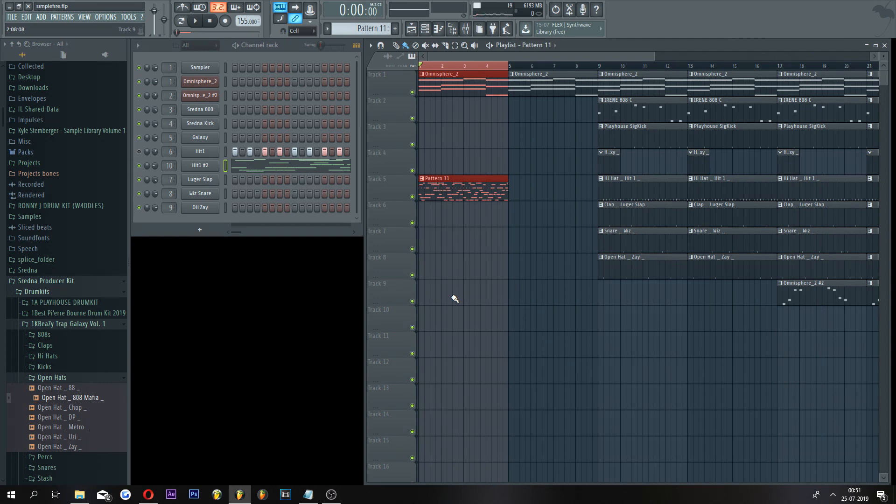
pyautogui.moveTo(653, 56); pyautogui.dragTo(844, 56)
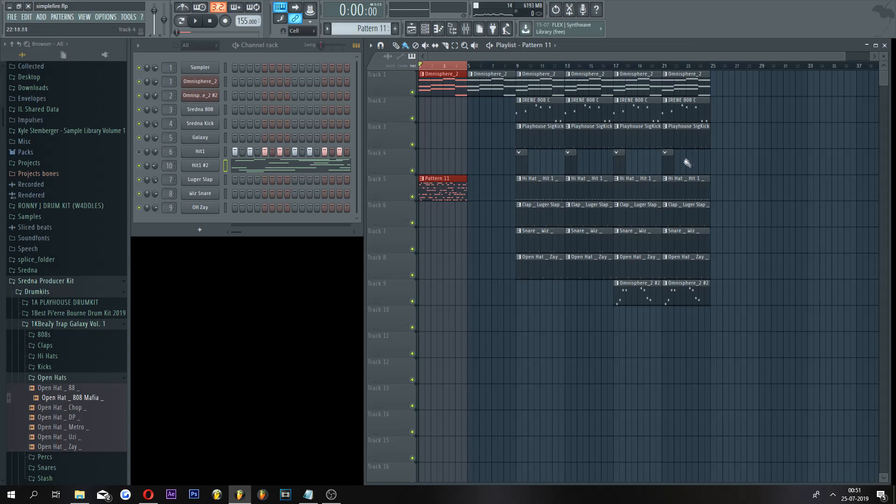